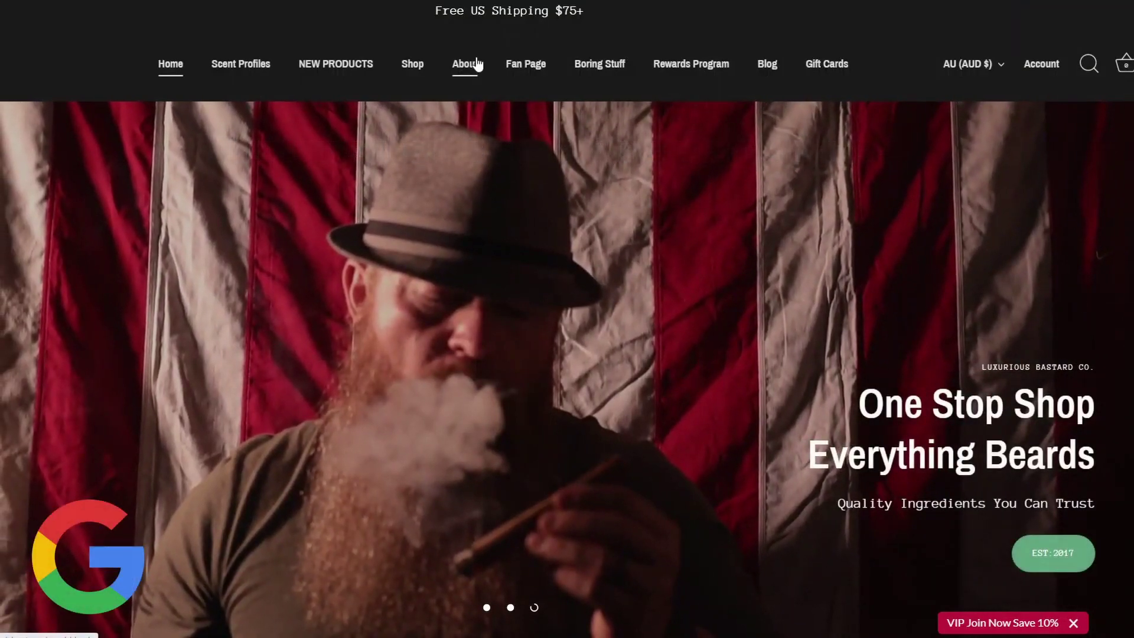
Scroll the Luxurious Bastard Co. homepage past the hero video to the Featured Products row.
click(477, 63)
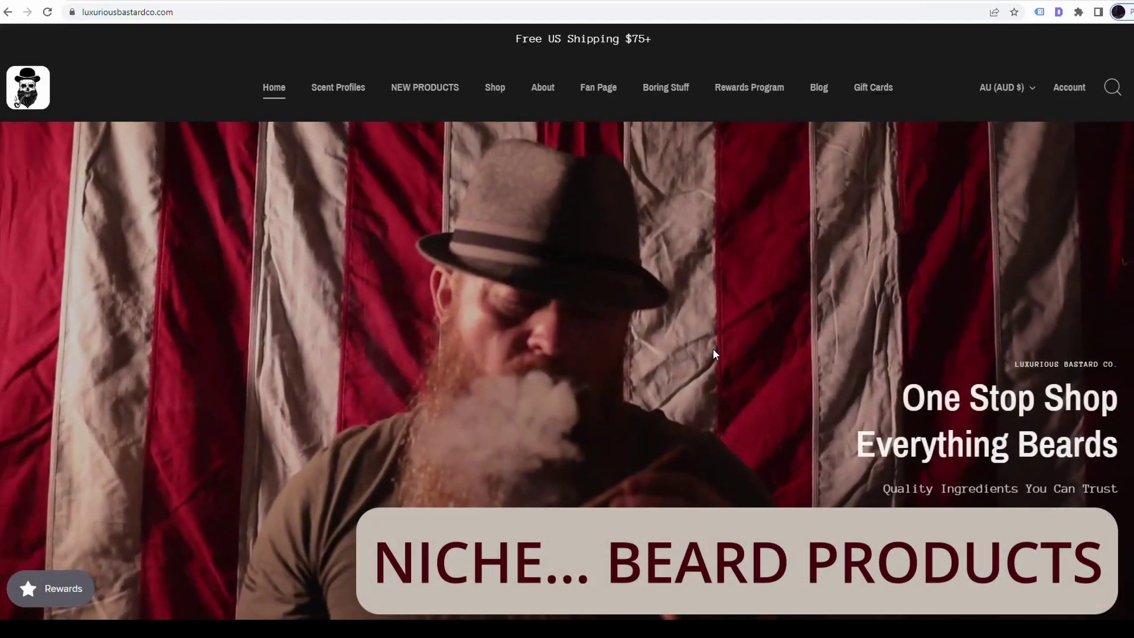
scroll(713, 349, down, 10)
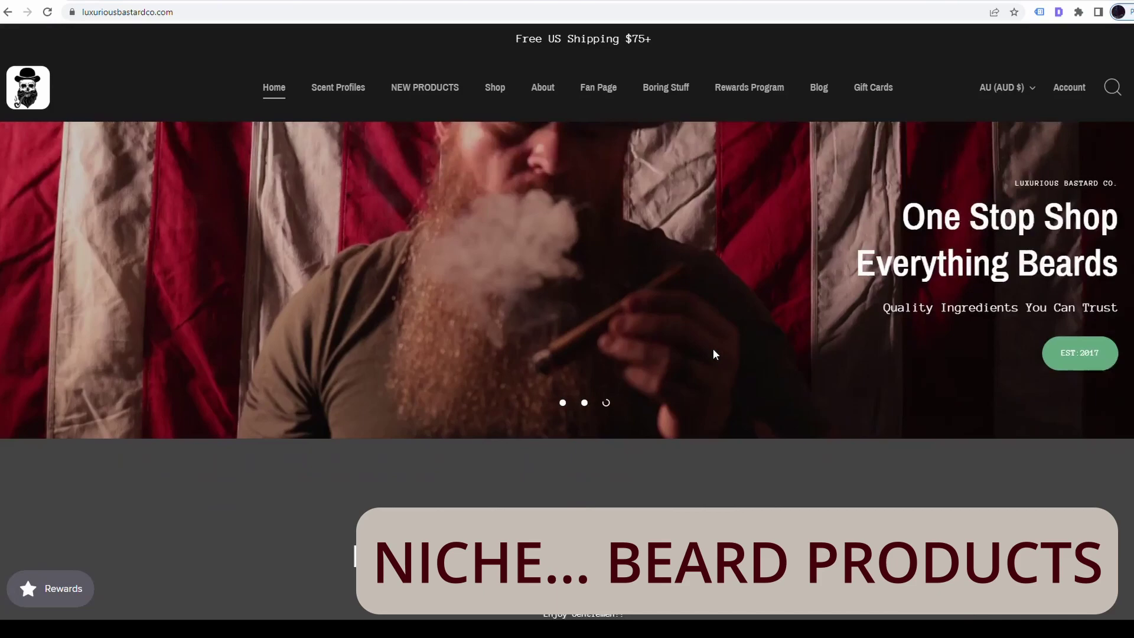
scroll(769, 368, down, 2)
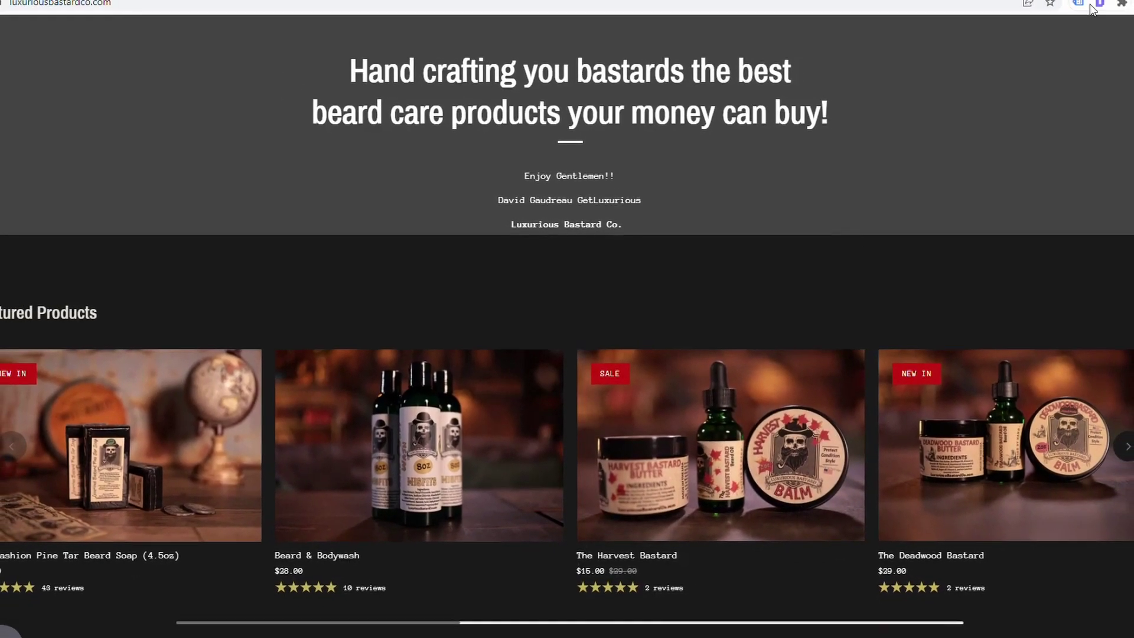
Show the Detailed SEO overview of the homepage: 108-character title, 316-character description.
click(1097, 5)
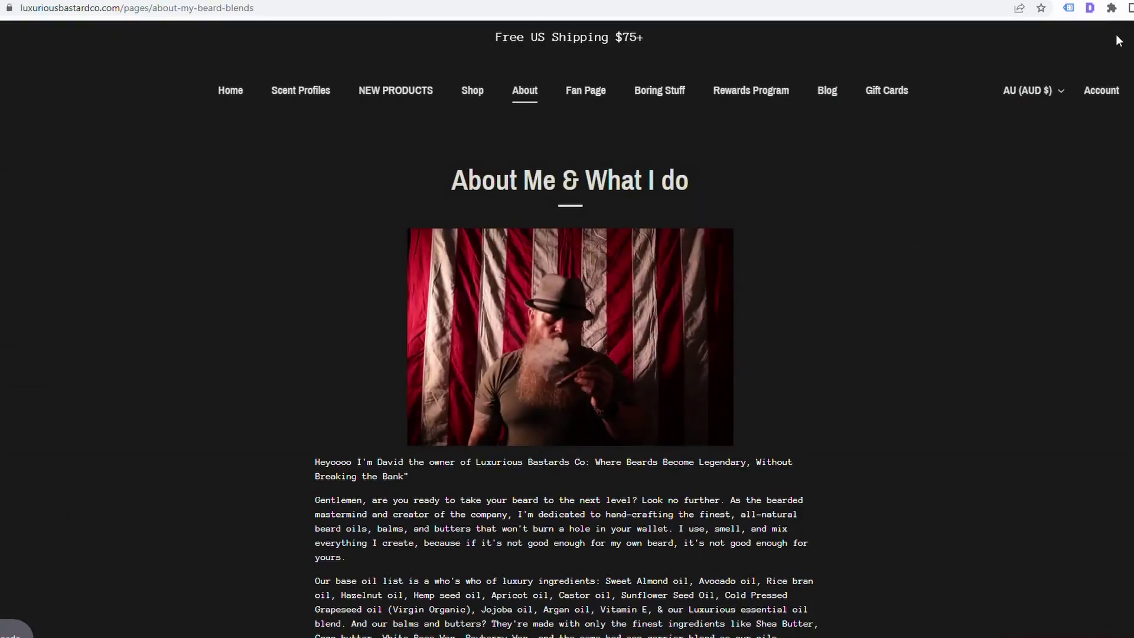
Audit the About page in Detailed SEO Extension, reviewing its headings and image alt/title counts.
click(1090, 8)
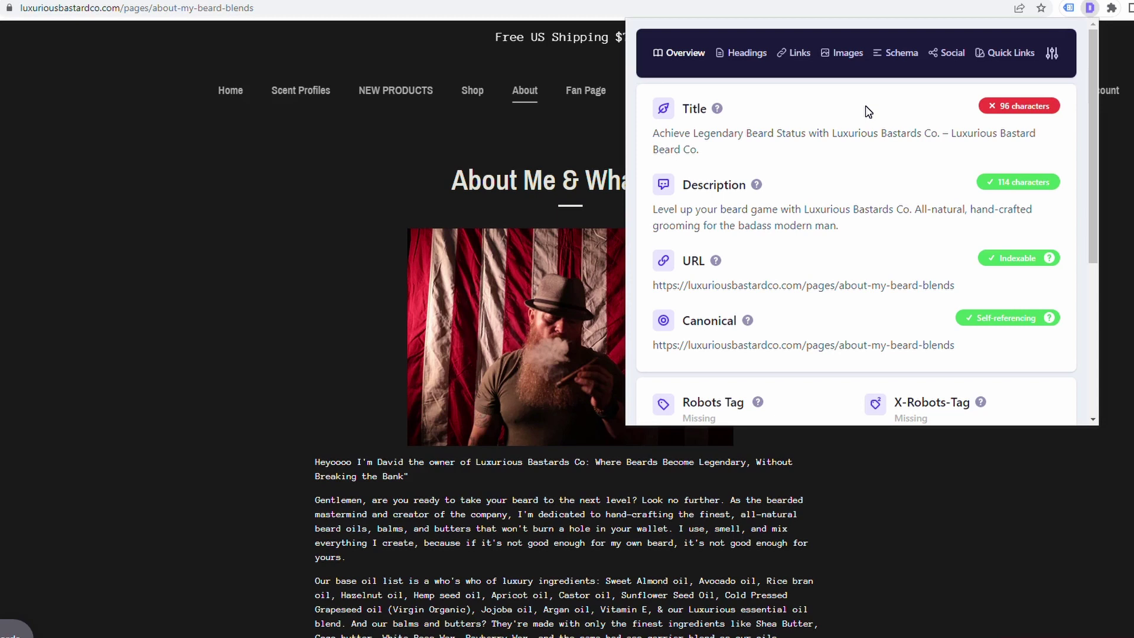
click(746, 59)
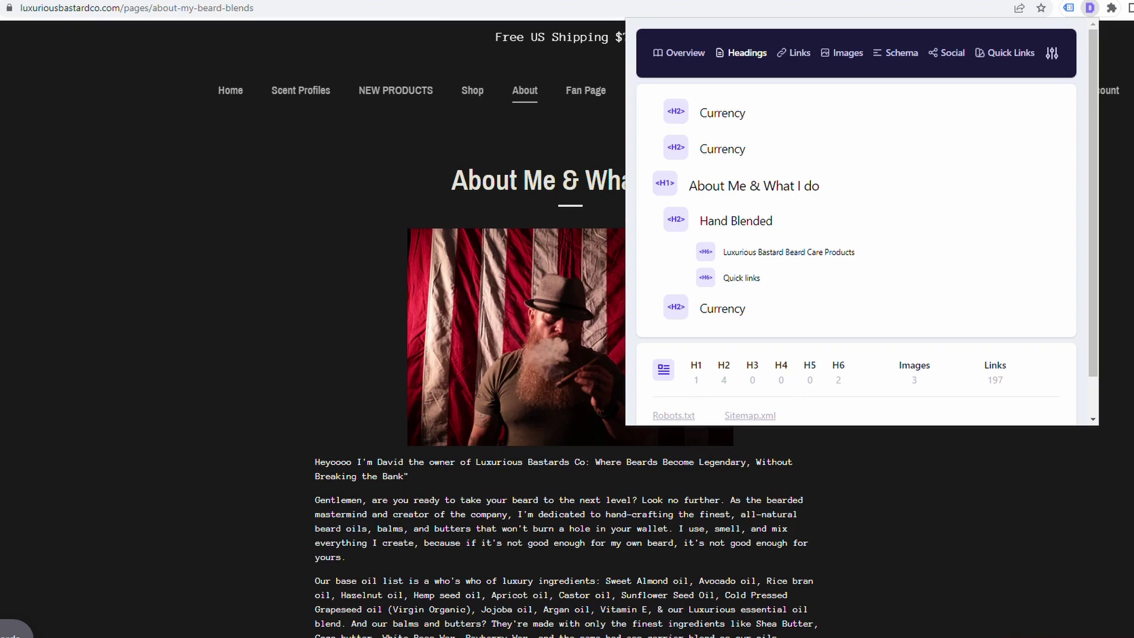
click(844, 53)
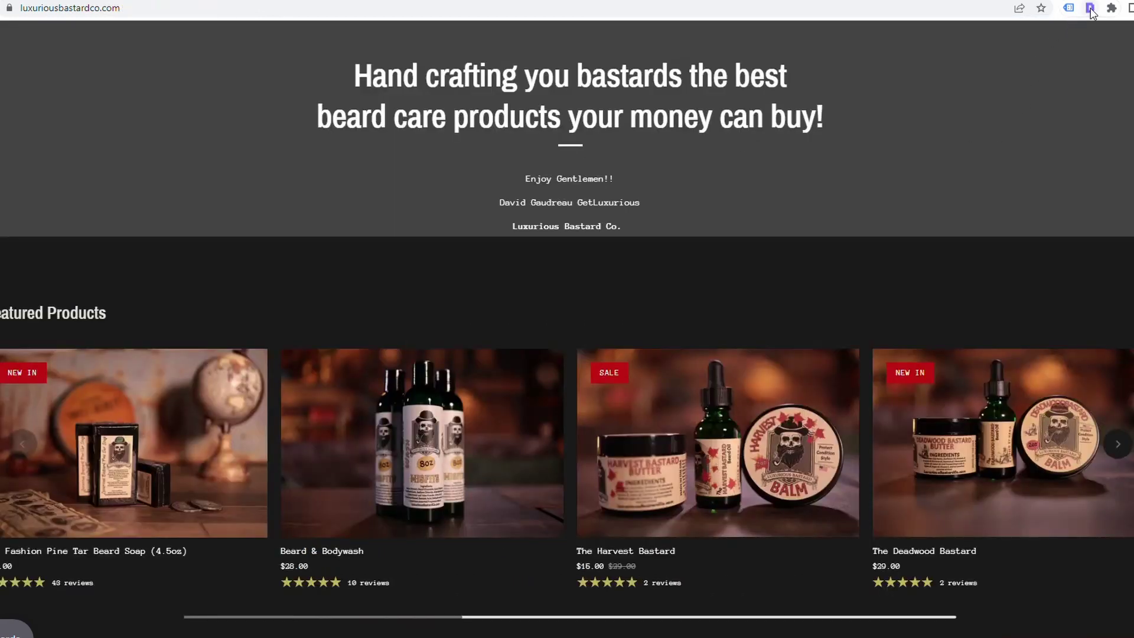
Audit the homepage's images (18 of 20 without alt) and headings (no H1), then view Quick Links.
click(1090, 11)
click(840, 57)
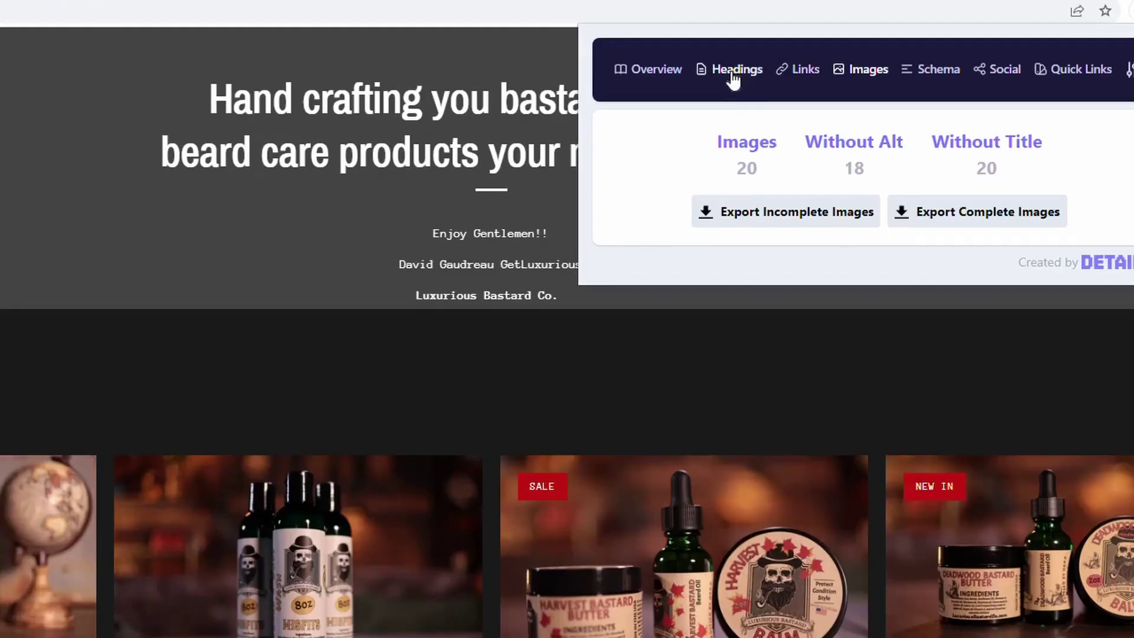
click(766, 57)
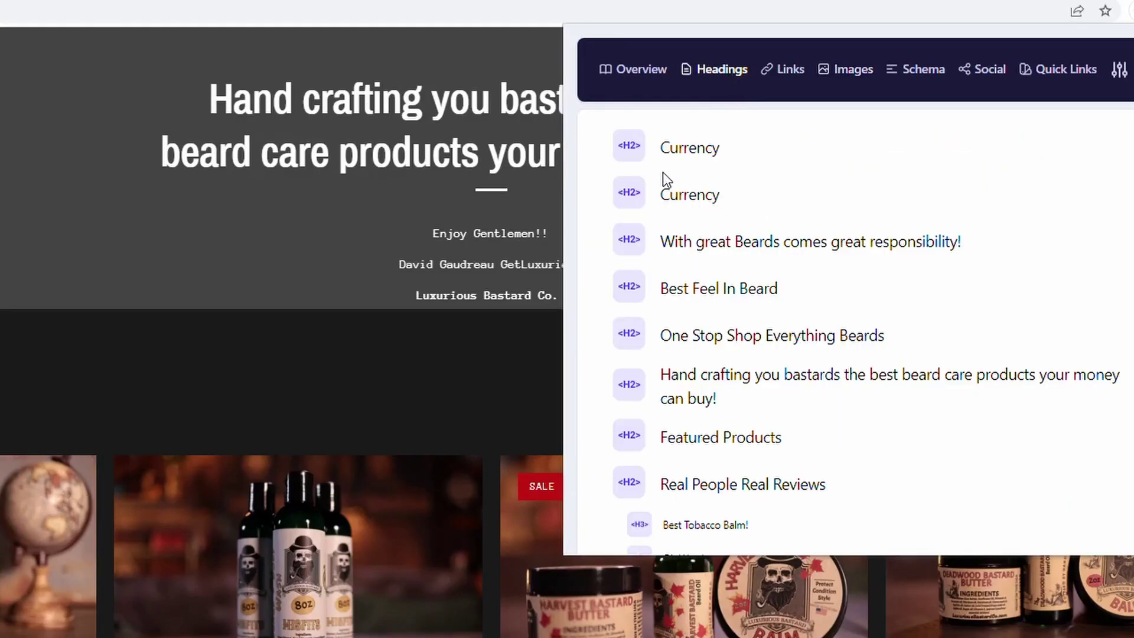
scroll(707, 271, down, 8)
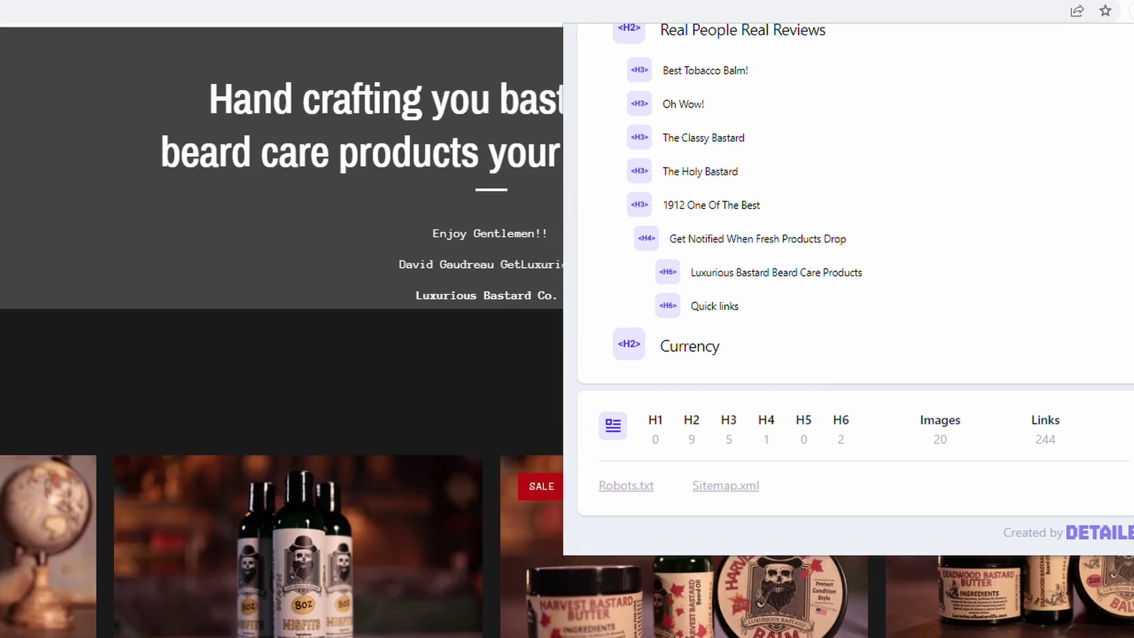
scroll(852, 222, up, 10)
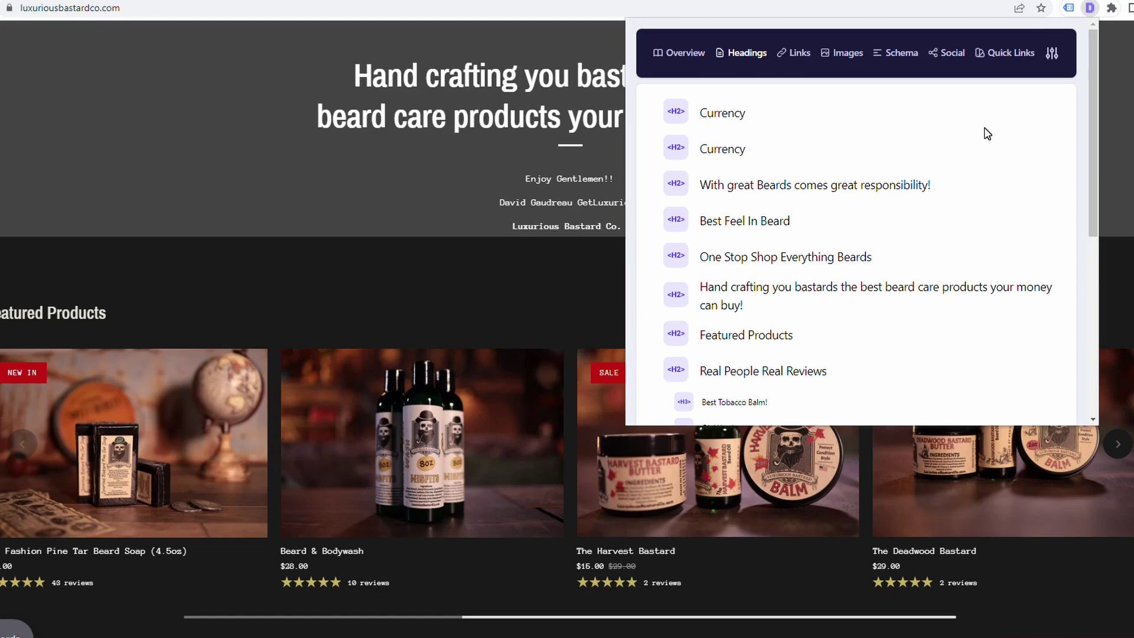
click(998, 54)
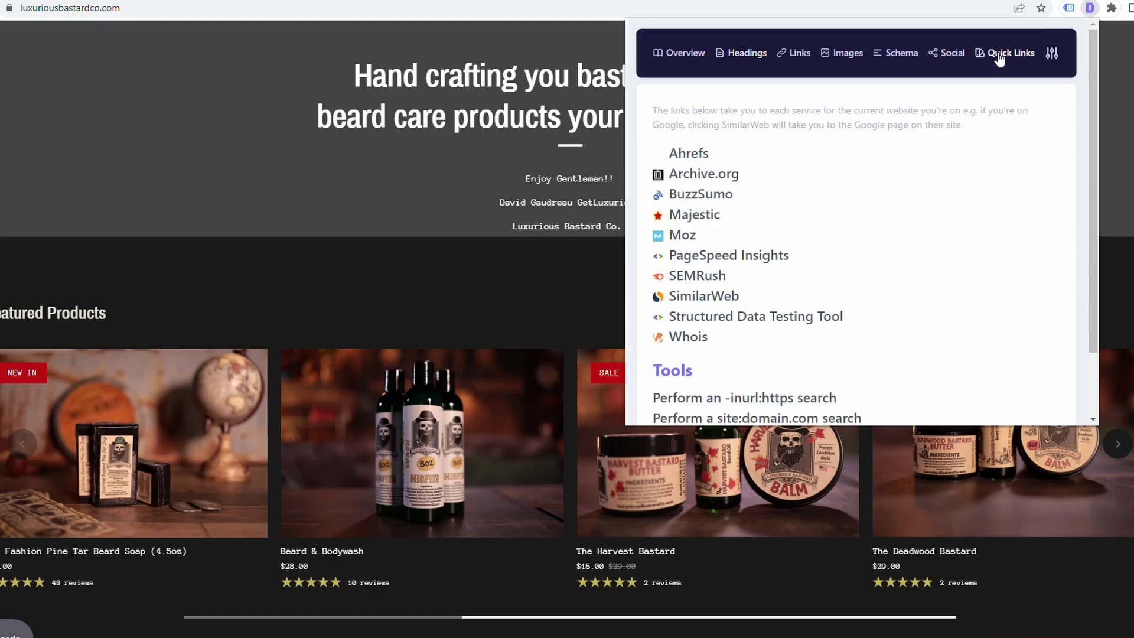
scroll(969, 321, down, 2)
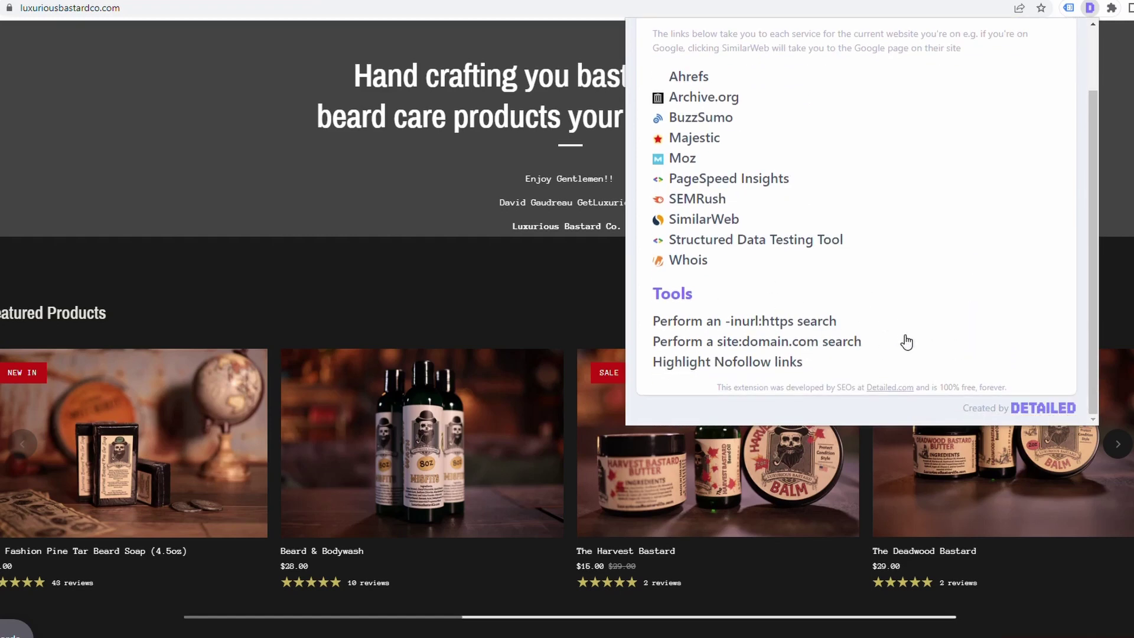
Run a site:luxuriousbastardco.com Google search and select the domain in the query.
click(781, 345)
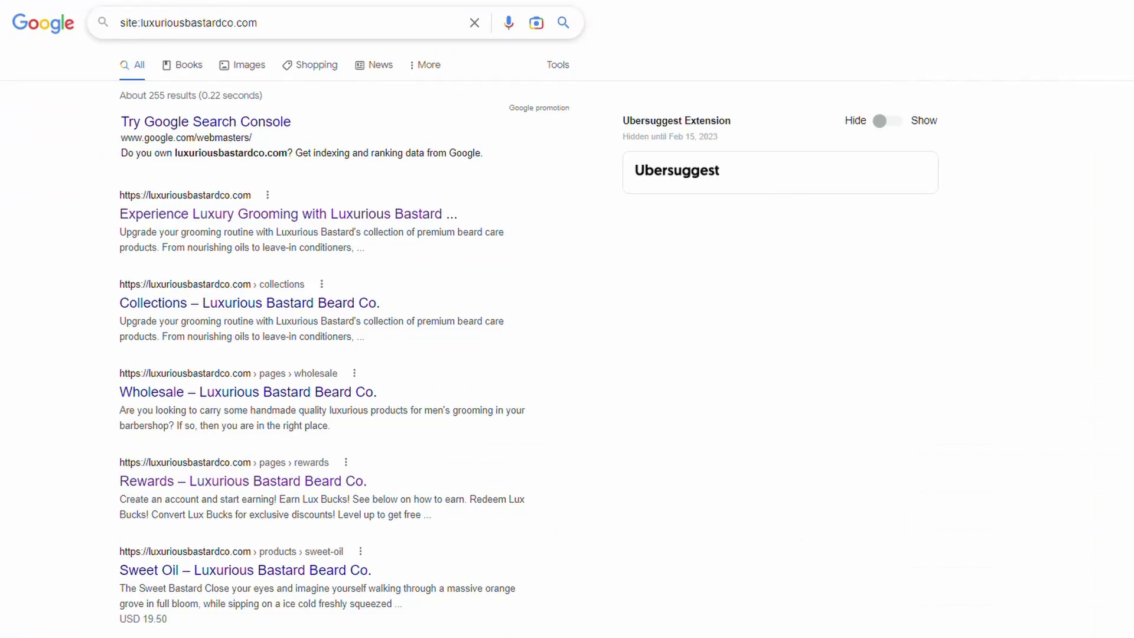
drag(140, 22, 256, 23)
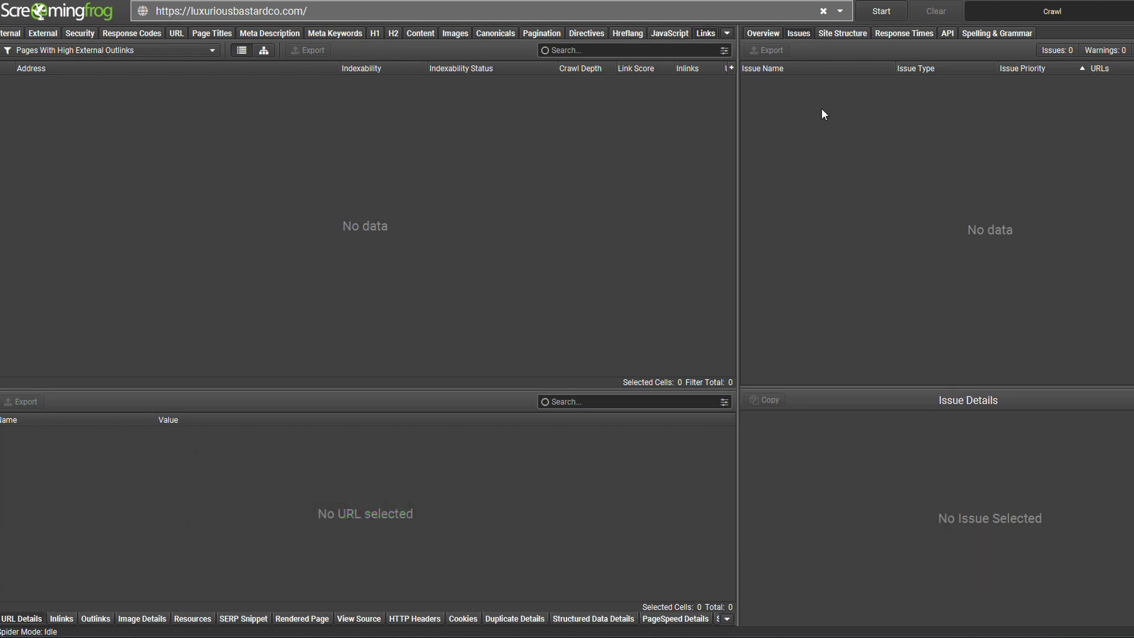
Crawl luxuriousbastardco.com in Screaming Frog until it lists 294 URLs.
click(873, 11)
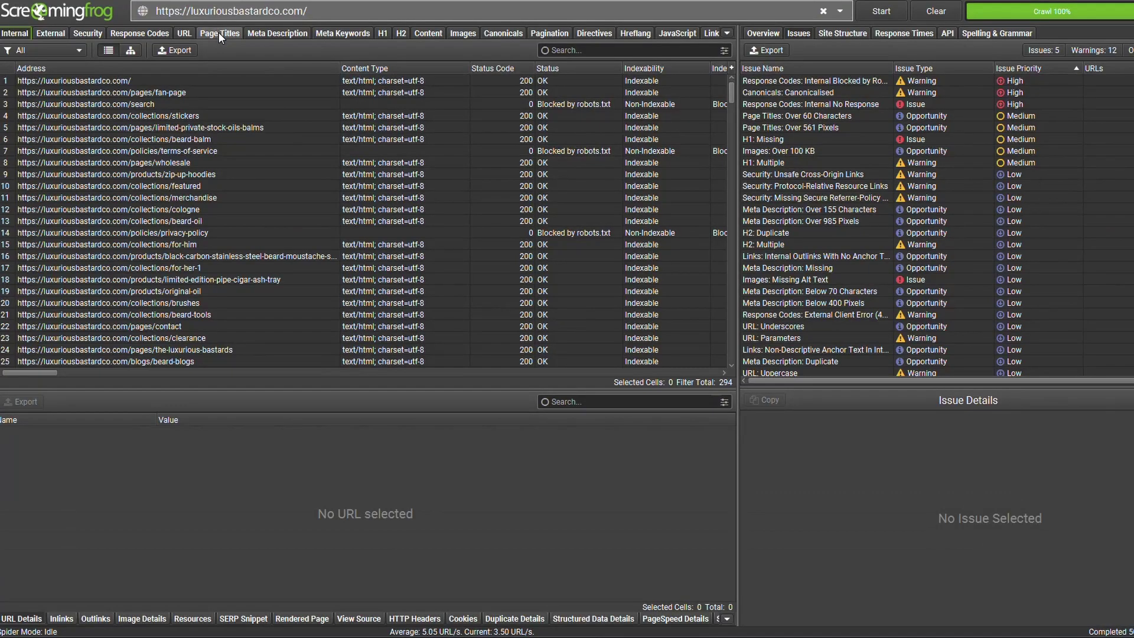
Review crawled page titles, then filter meta descriptions to those over 155 characters.
click(297, 44)
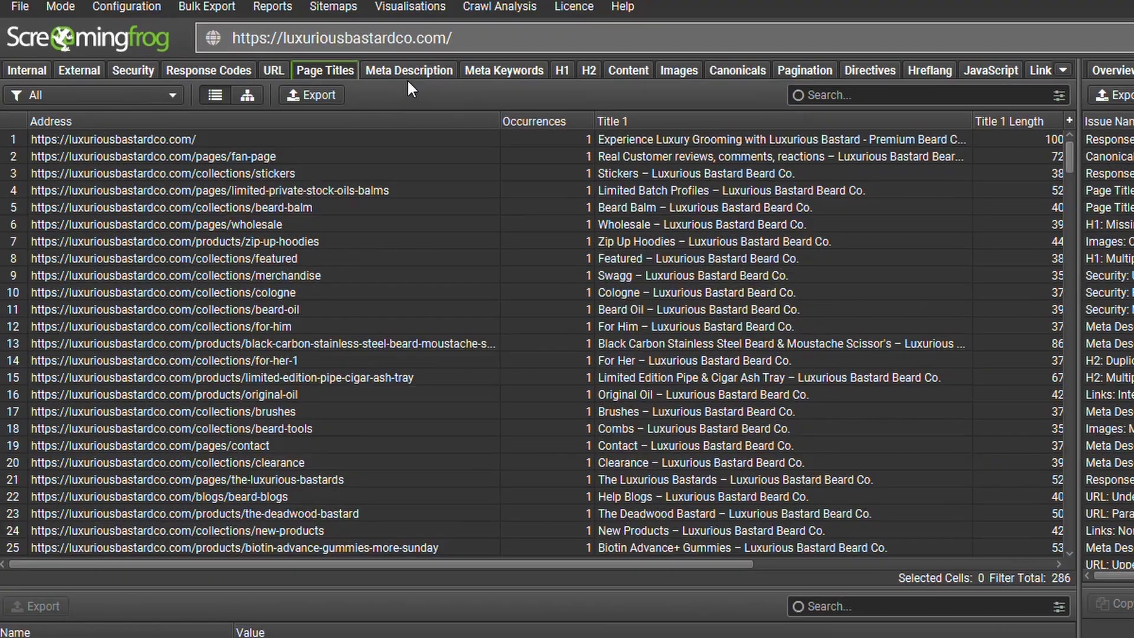
click(381, 41)
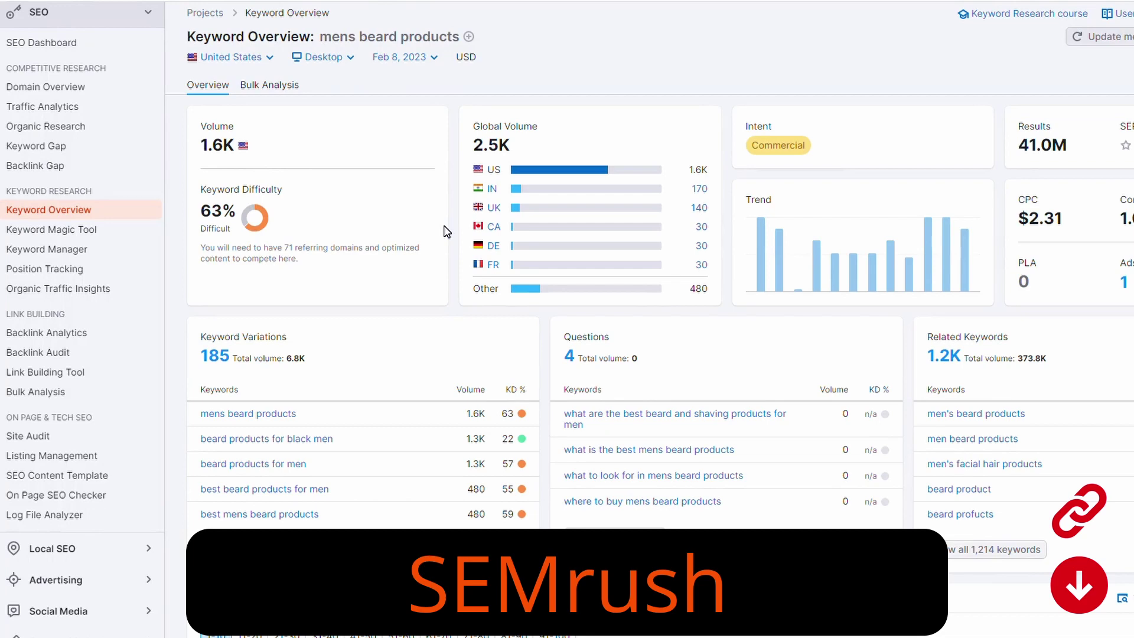
Scroll the 'mens beard products' Keyword Overview down to the top-10 SERP Analysis results.
scroll(437, 307, up, 1)
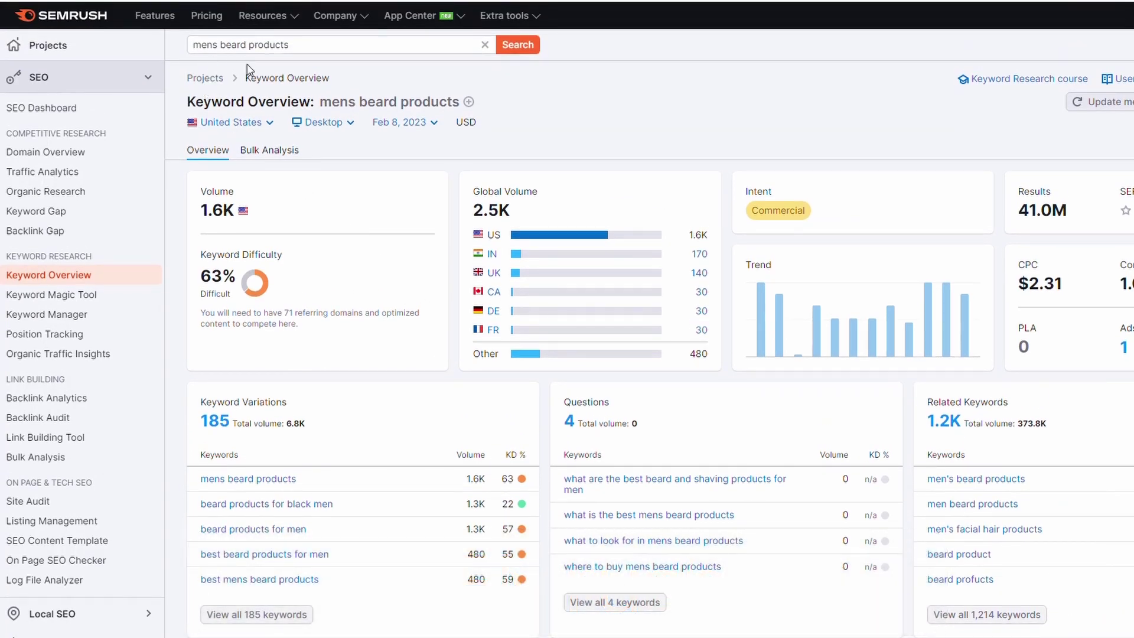
scroll(341, 294, down, 2)
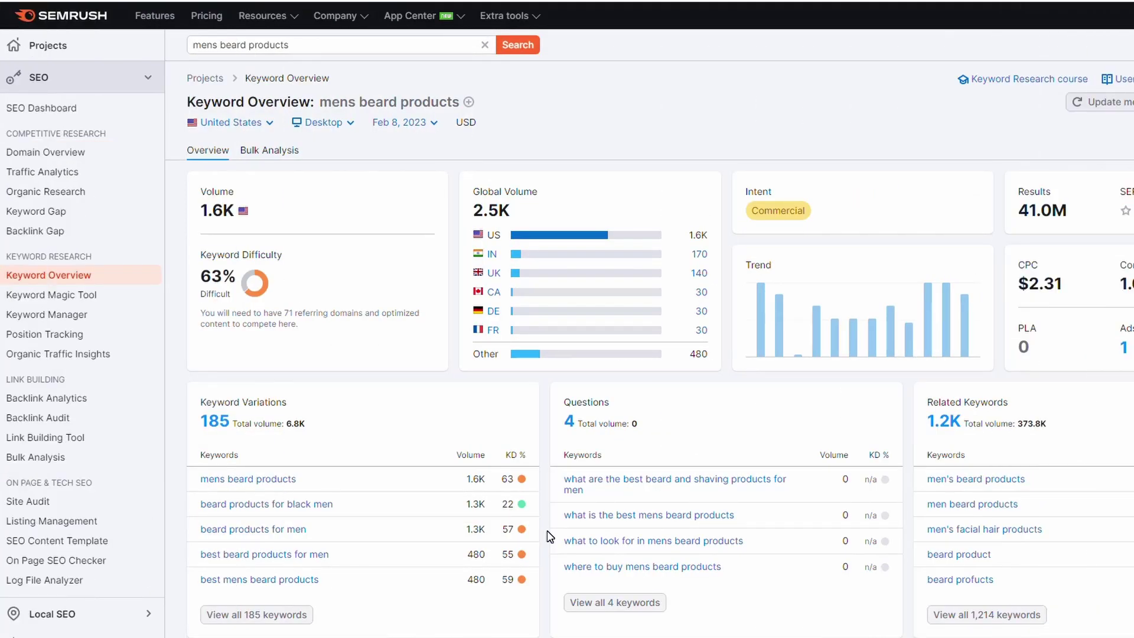
scroll(528, 519, down, 3)
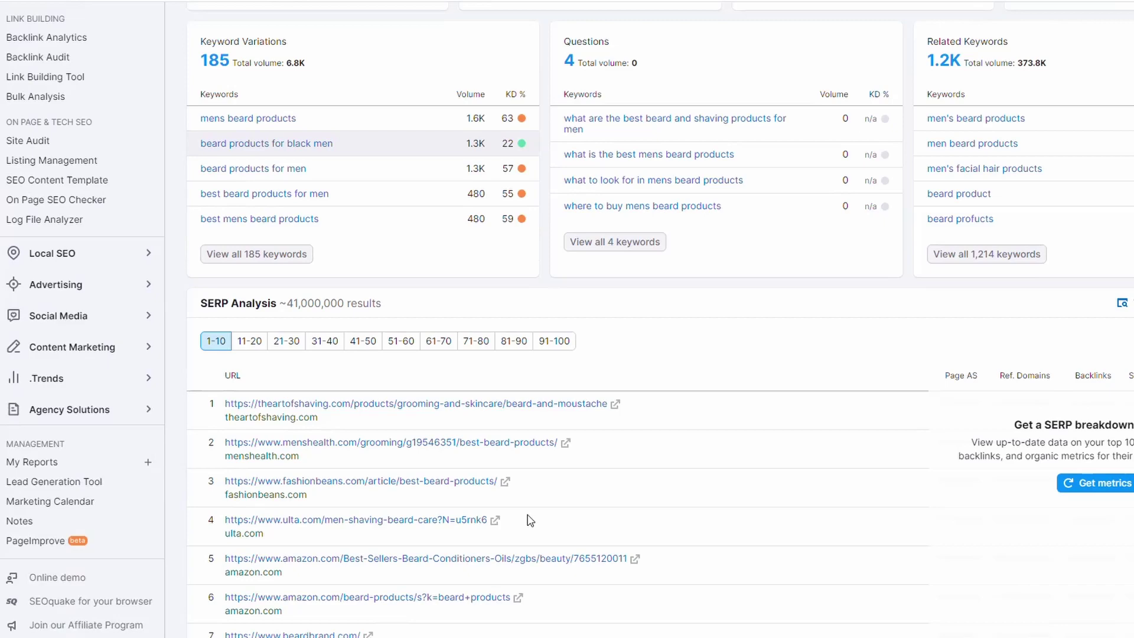
scroll(530, 519, down, 1)
scroll(537, 520, down, 1)
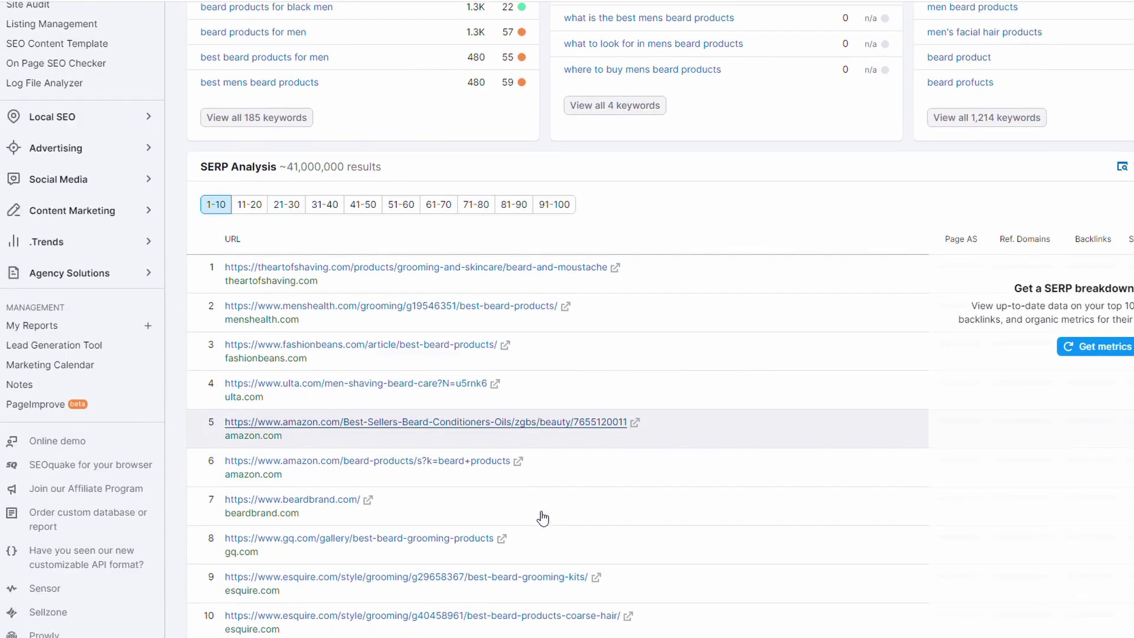
scroll(590, 437, down, 1)
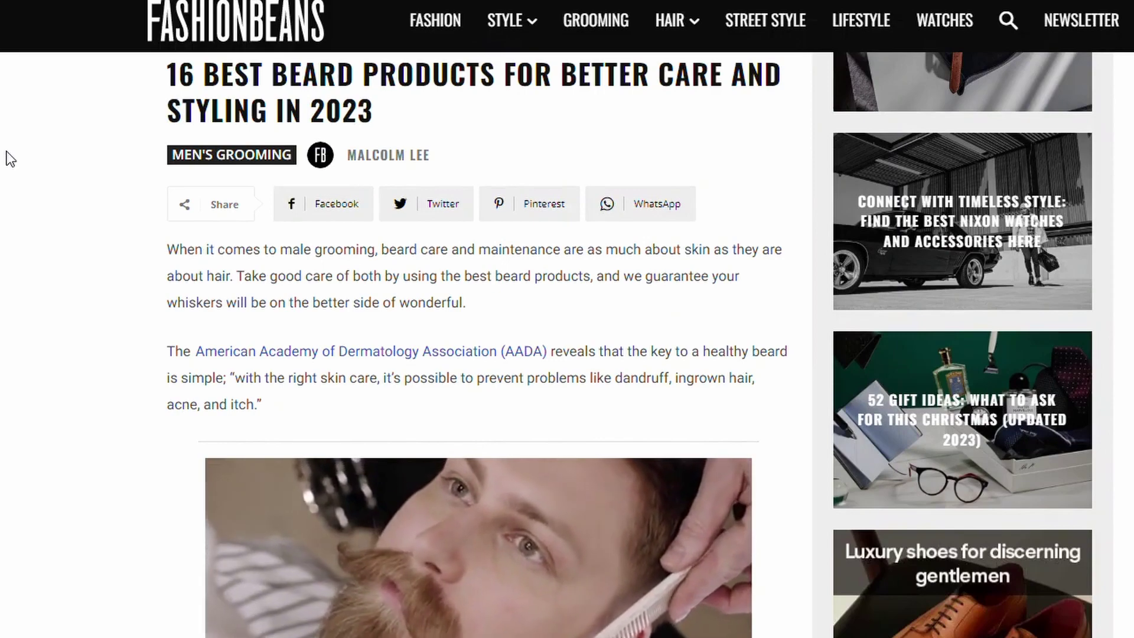
scroll(223, 354, down, 20)
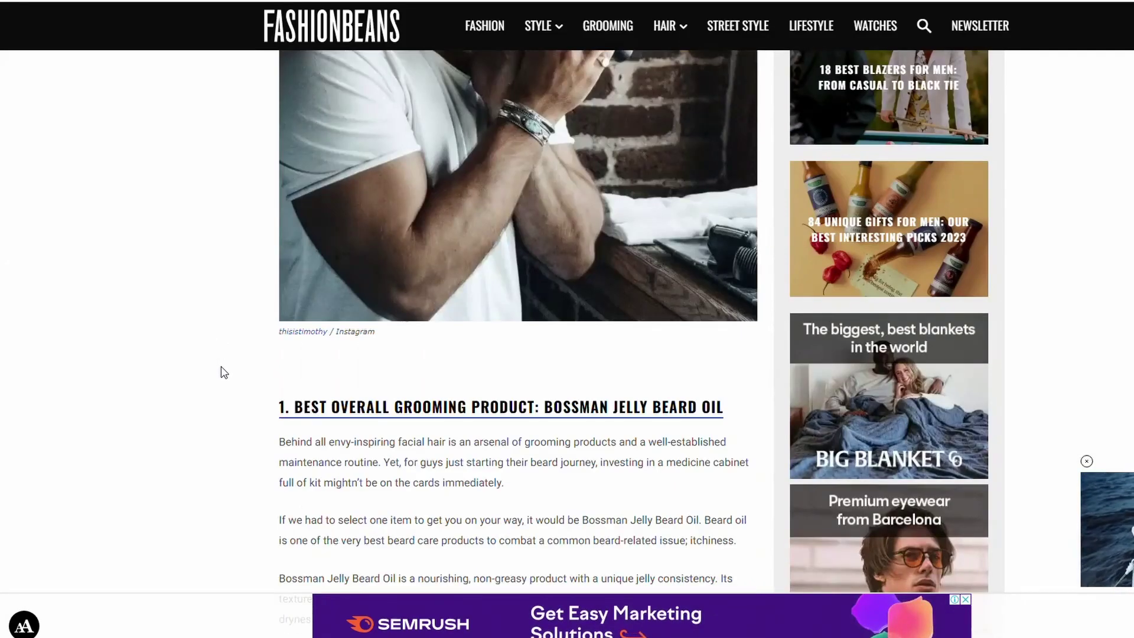
scroll(220, 367, down, 7)
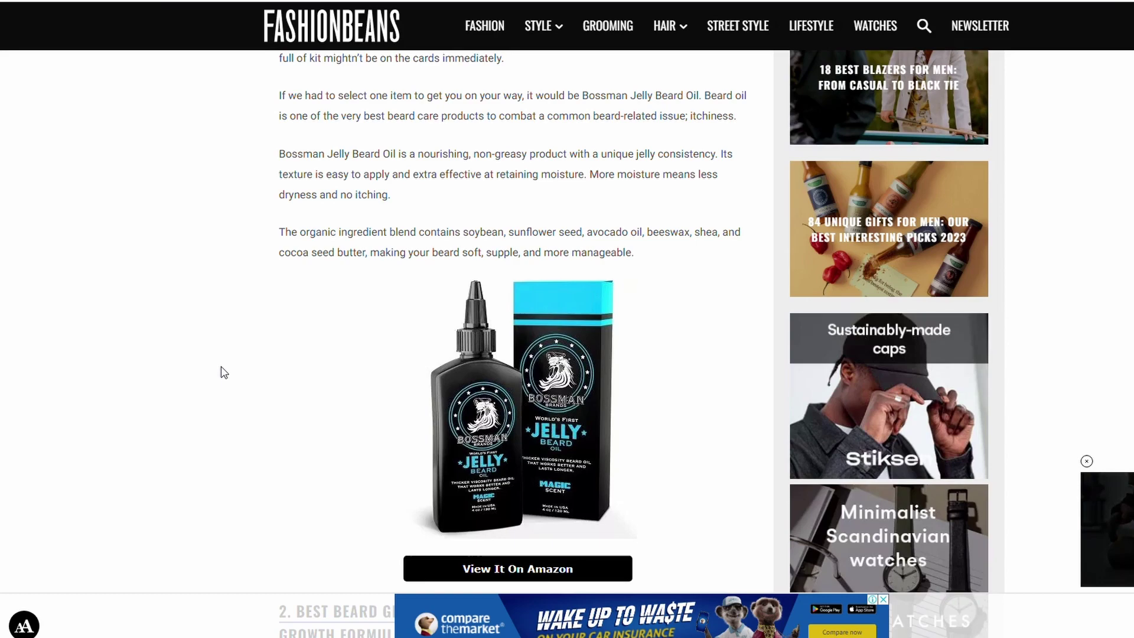
scroll(228, 375, down, 15)
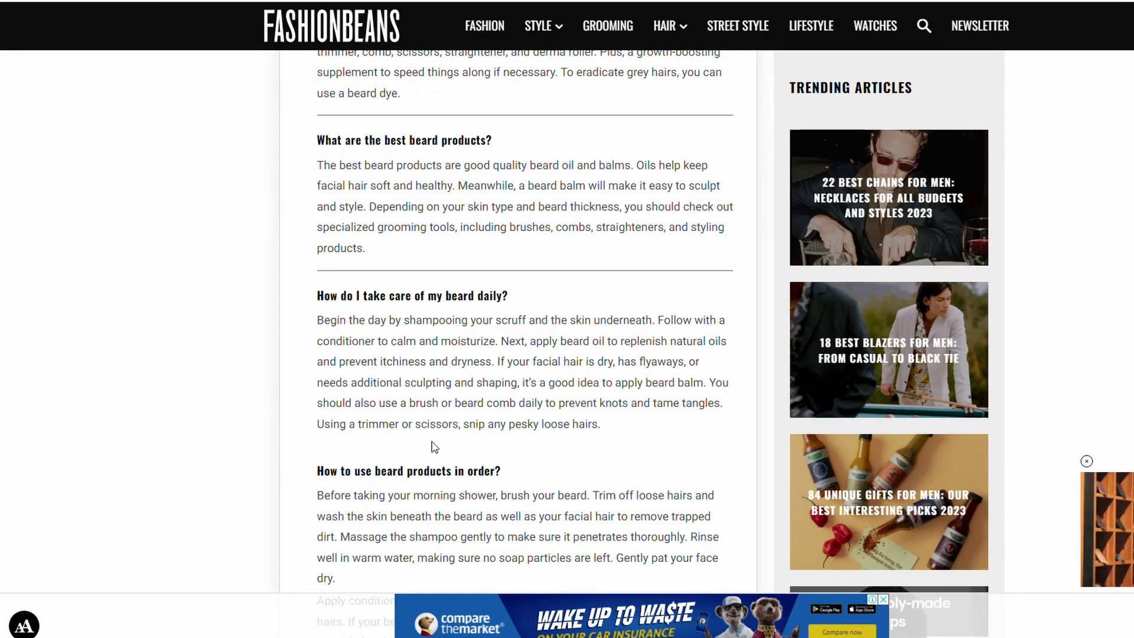
scroll(392, 451, up, 3)
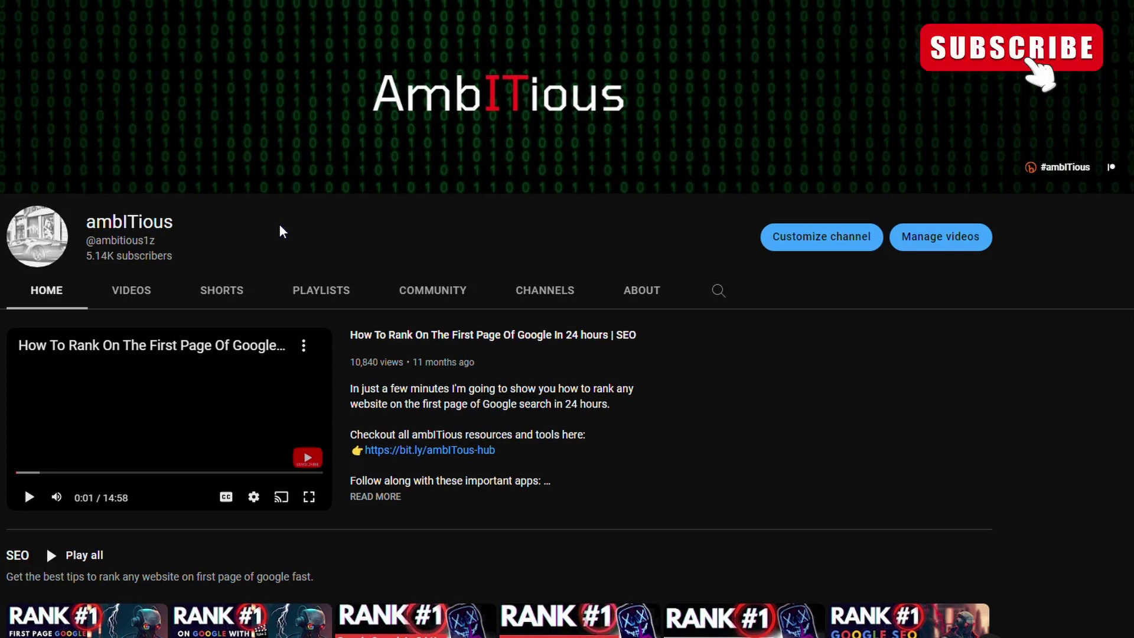
Follow the #ambITious banner link from the YouTube channel to the tools and resources website.
click(1052, 168)
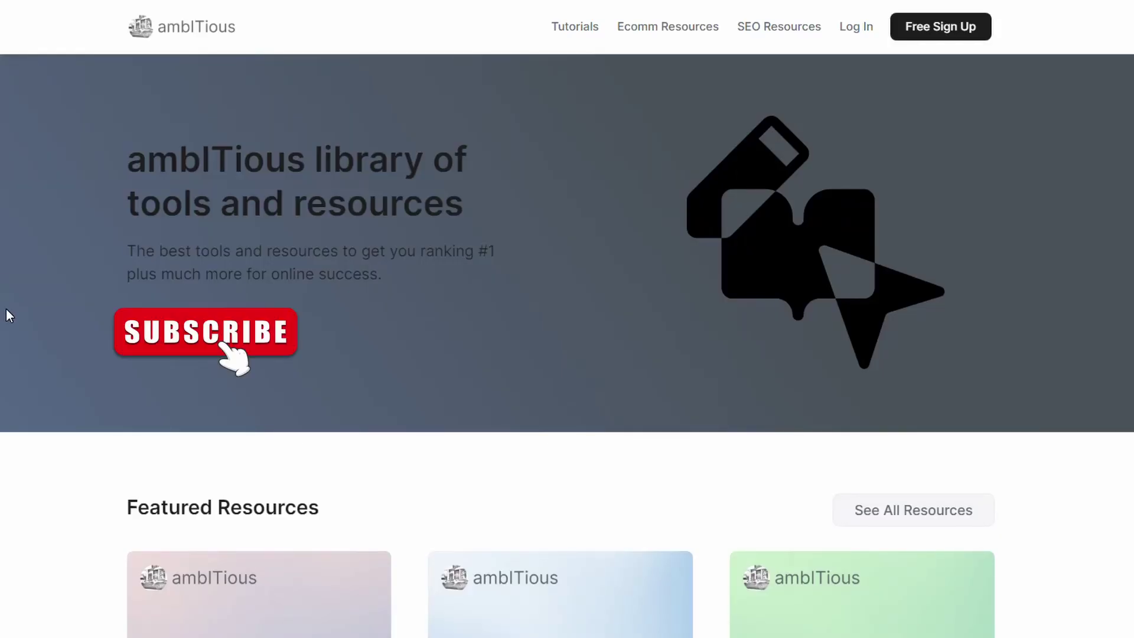
Scroll the ambITious hub down to the Featured Resources cards.
scroll(16, 313, down, 5)
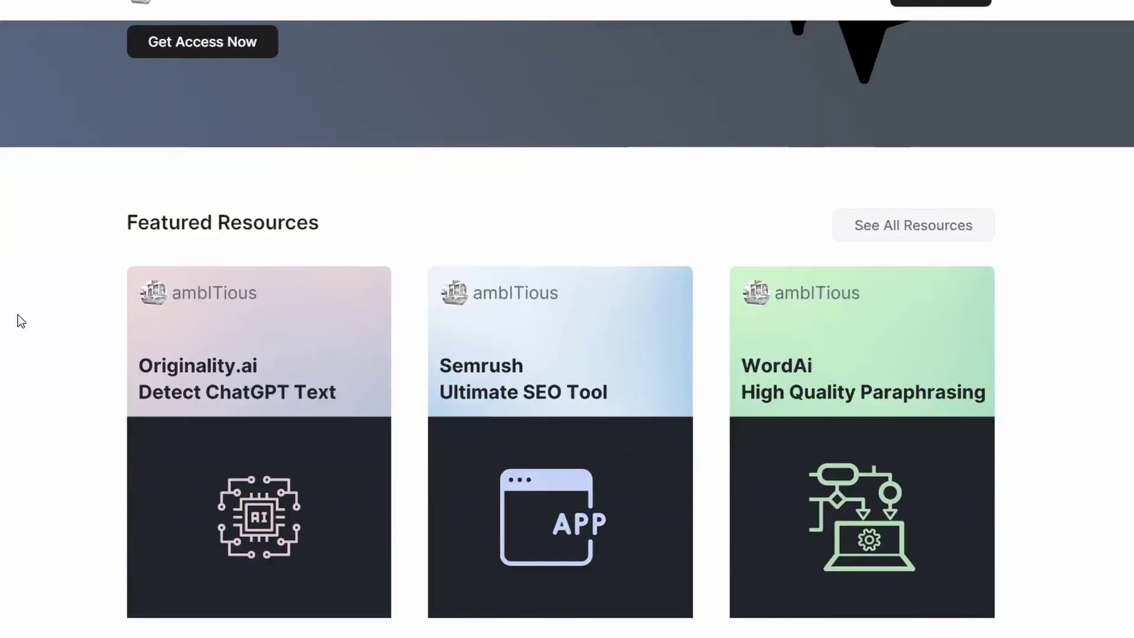
scroll(18, 314, down, 8)
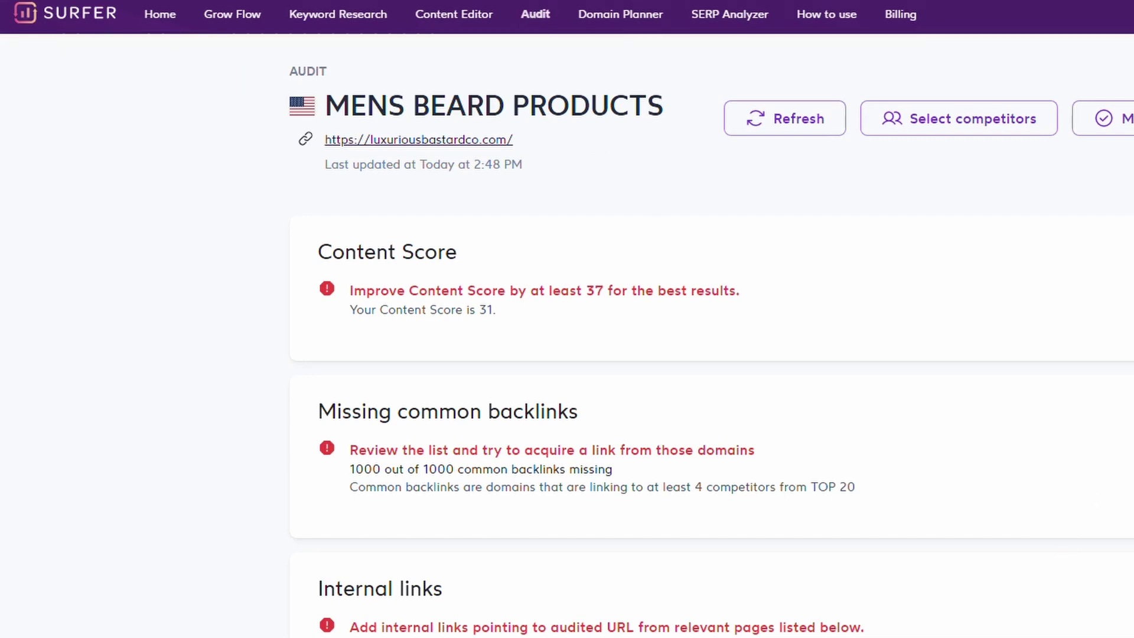
Highlight MENS BEARD PRODUCTS and compare the store's Content Score of 31 against competitors' 47–79.
drag(662, 106, 326, 106)
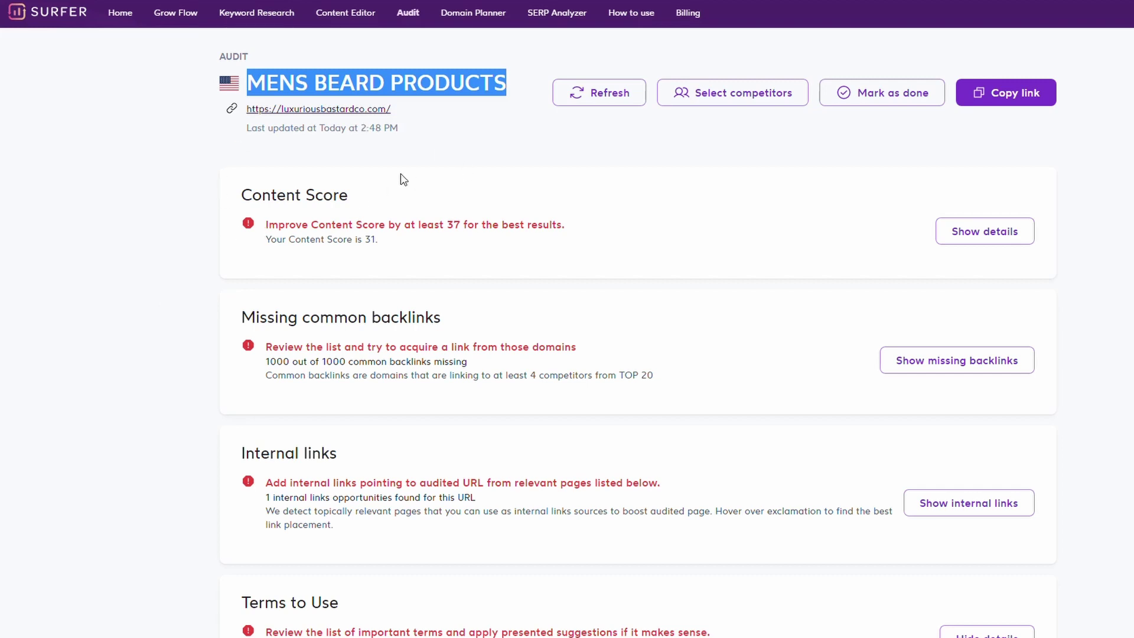
click(998, 236)
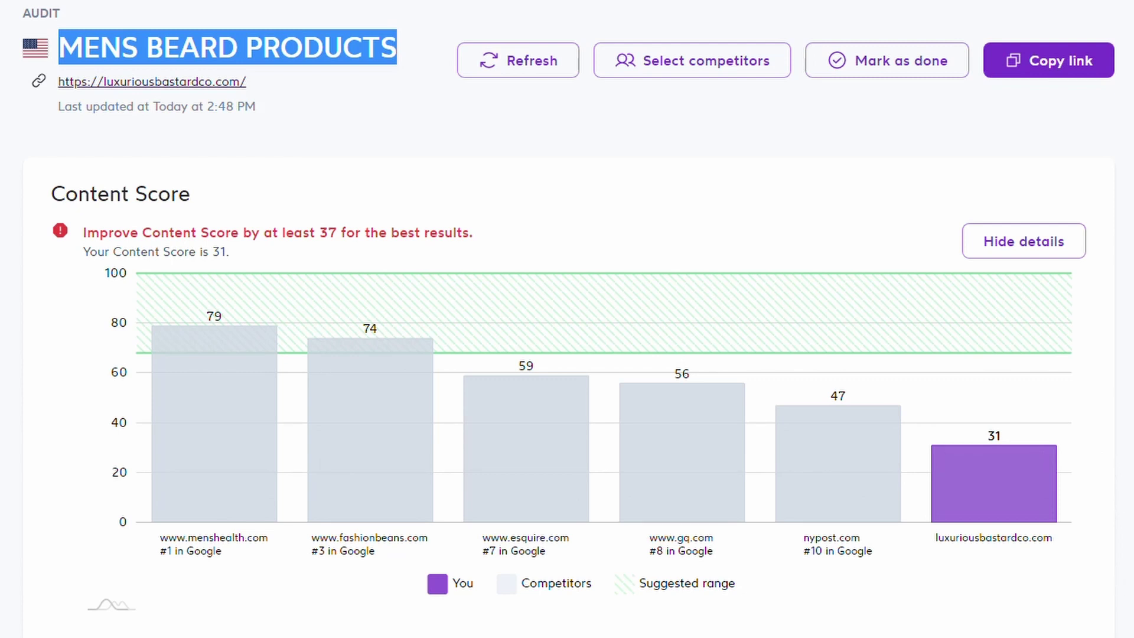
scroll(1120, 524, down, 10)
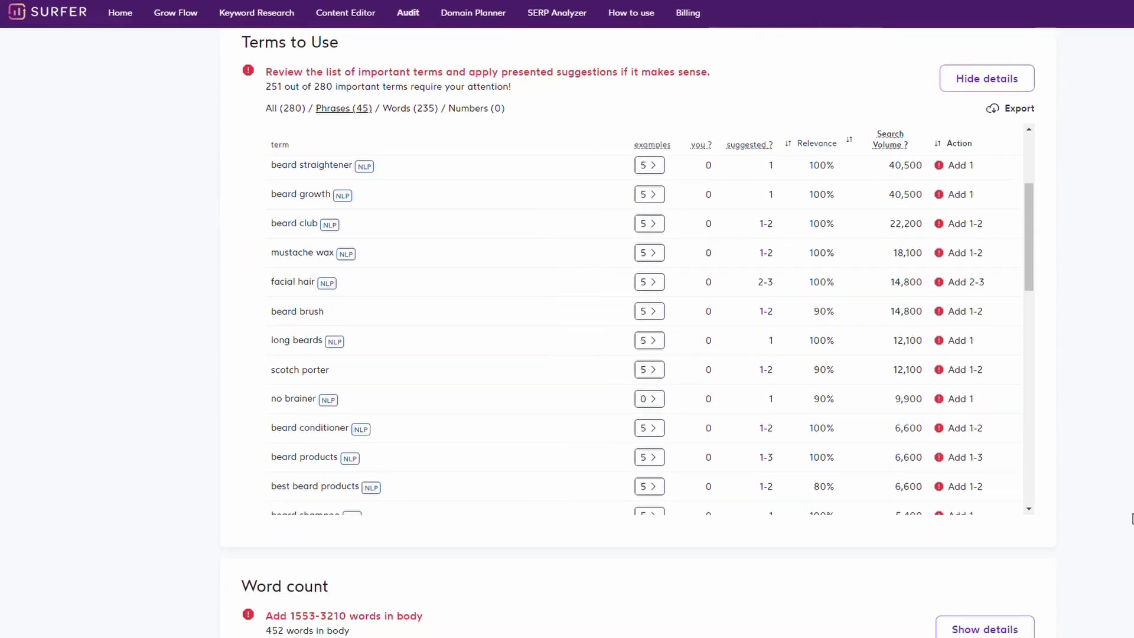
scroll(155, 342, up, 1)
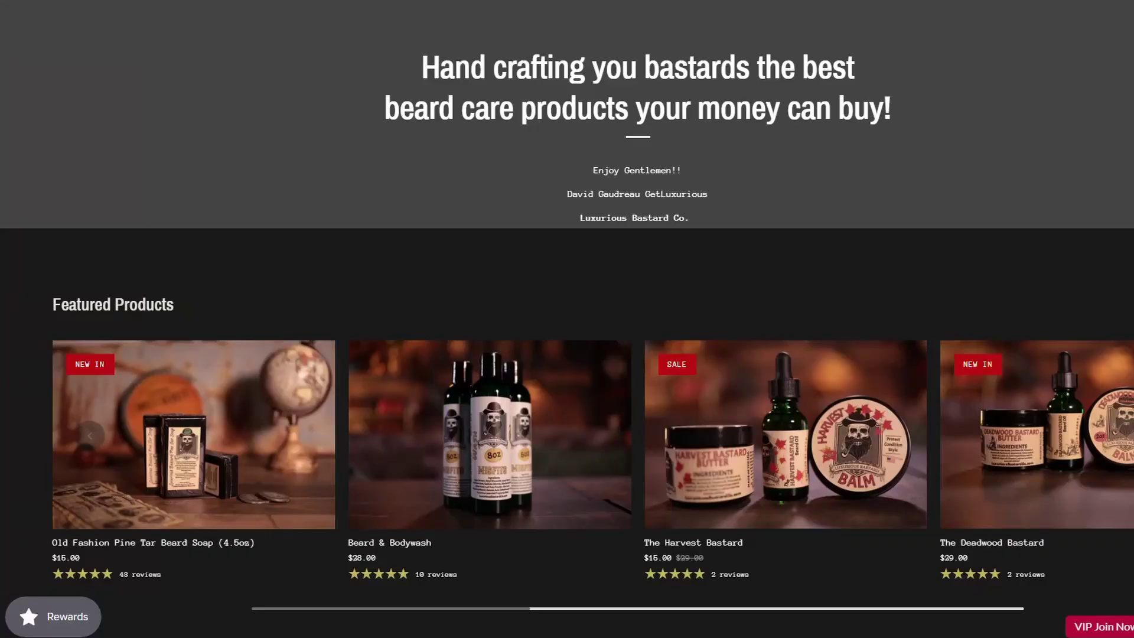
Scroll the store homepage past featured products to Real People Real Reviews.
scroll(287, 321, down, 12)
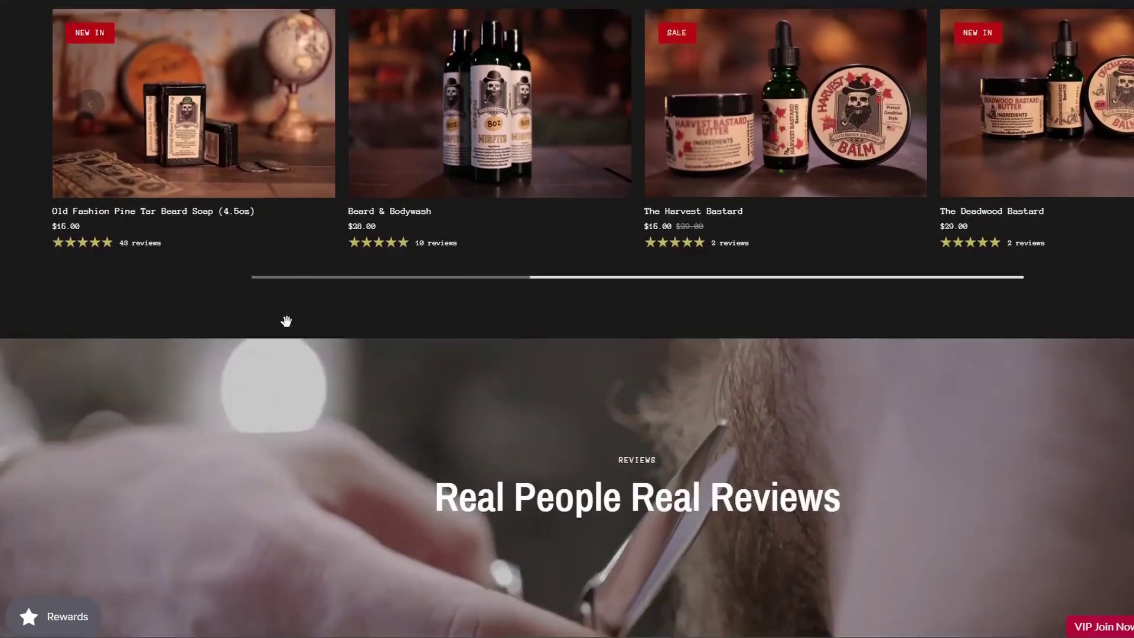
scroll(305, 323, down, 2)
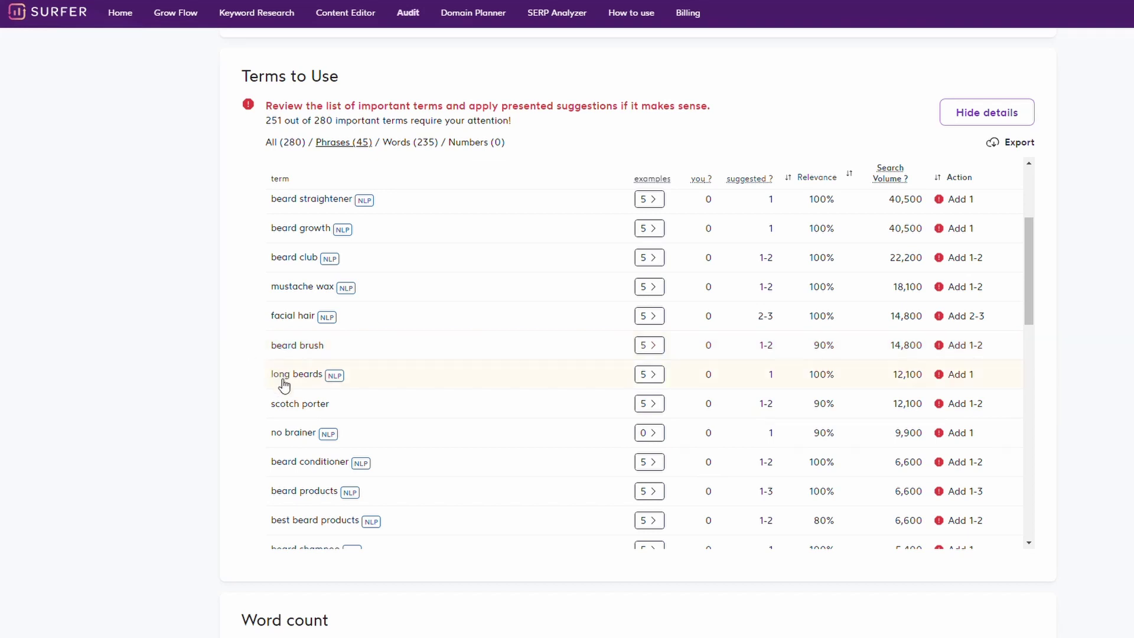
Compare the store's 452 body words against competitors' 1,367 to 3,184 in the Word count details.
scroll(183, 461, down, 8)
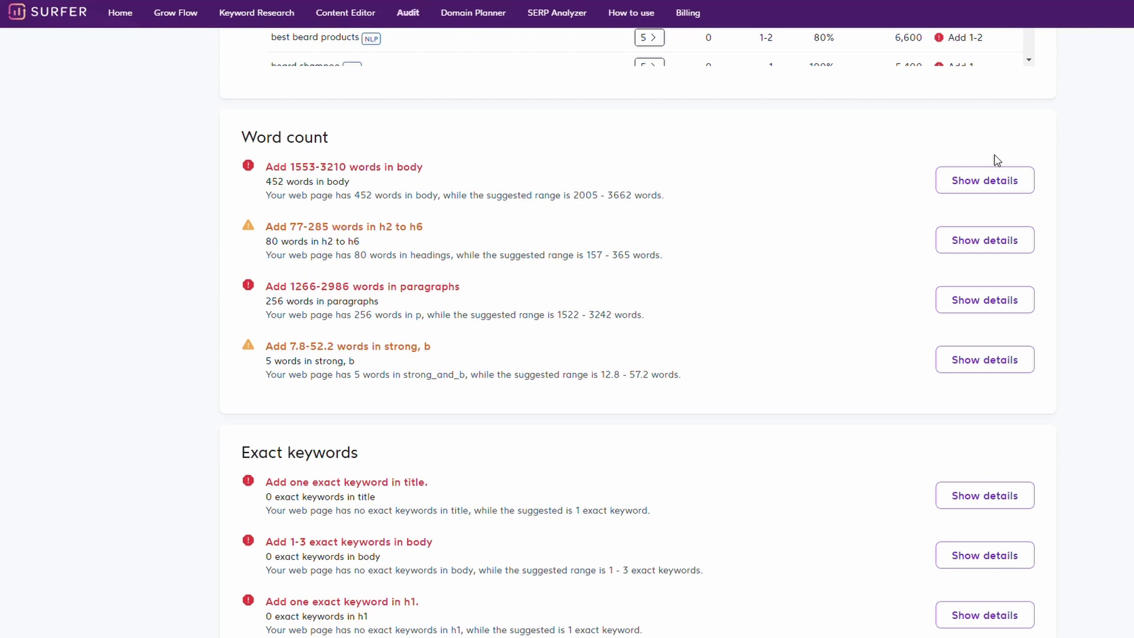
click(992, 183)
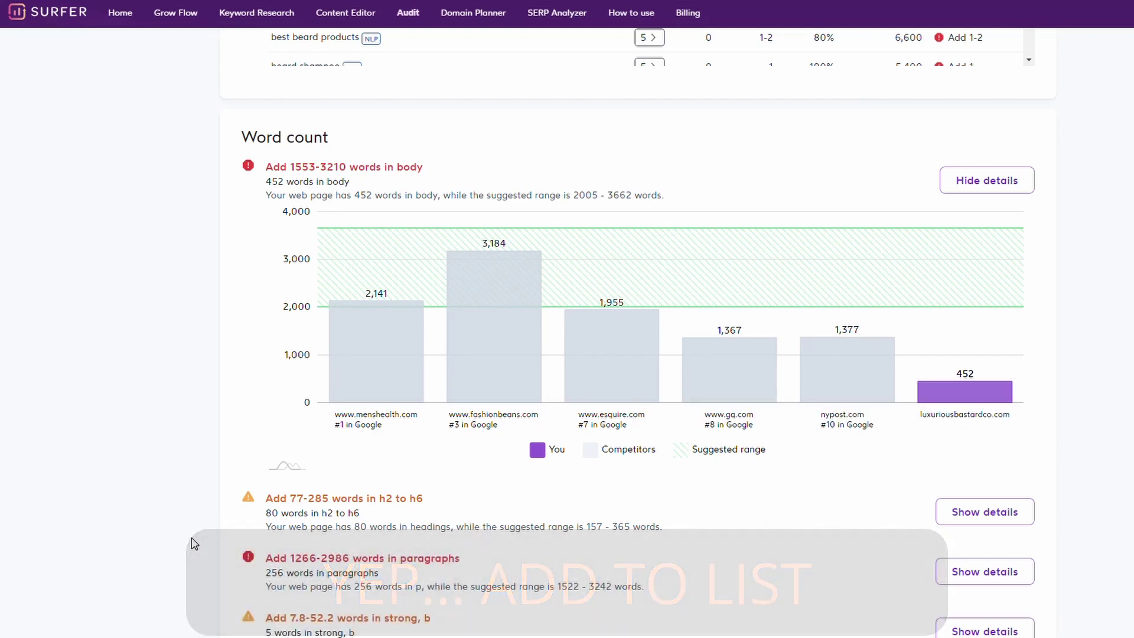
Scroll through Surfer's Exact keywords and Partial keywords recommendations.
scroll(192, 542, down, 5)
scroll(193, 539, down, 6)
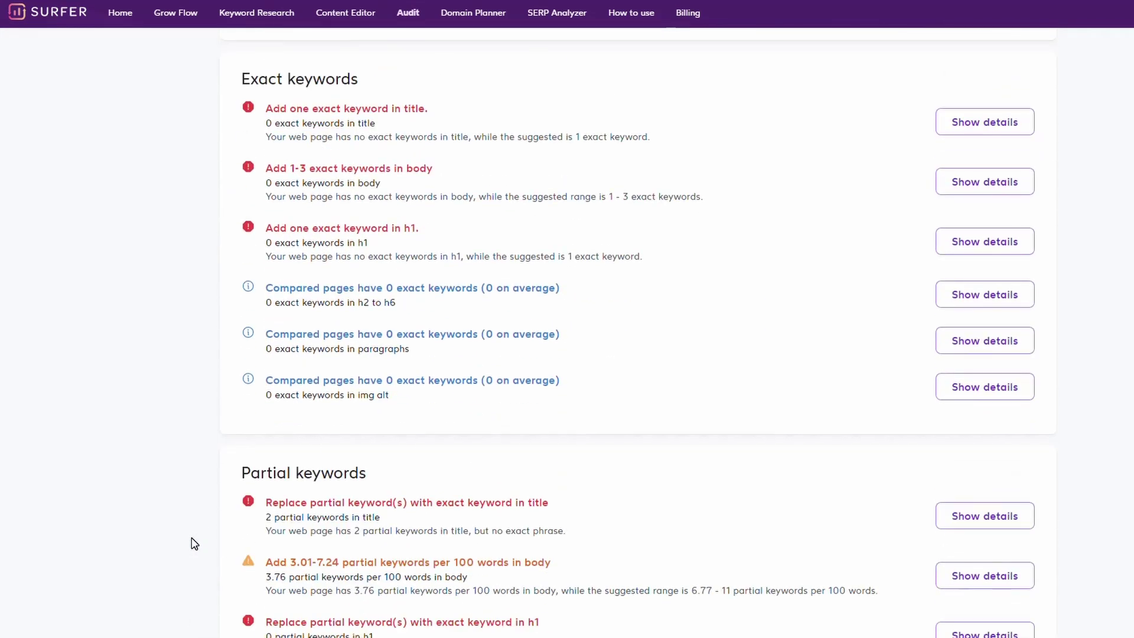
scroll(112, 296, up, 1)
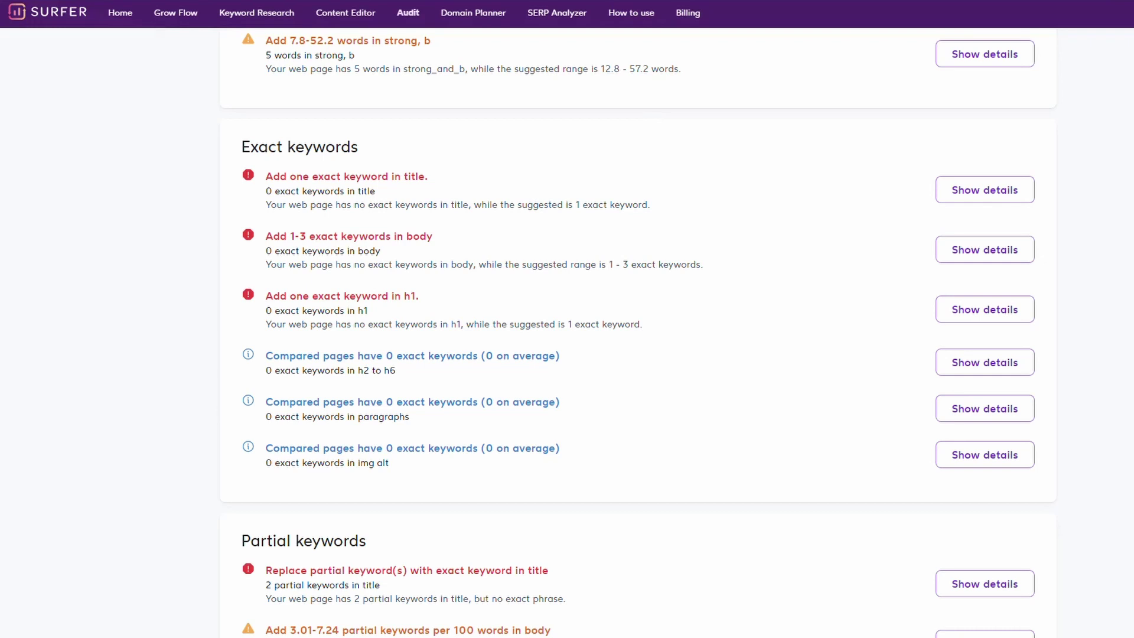
scroll(296, 293, down, 9)
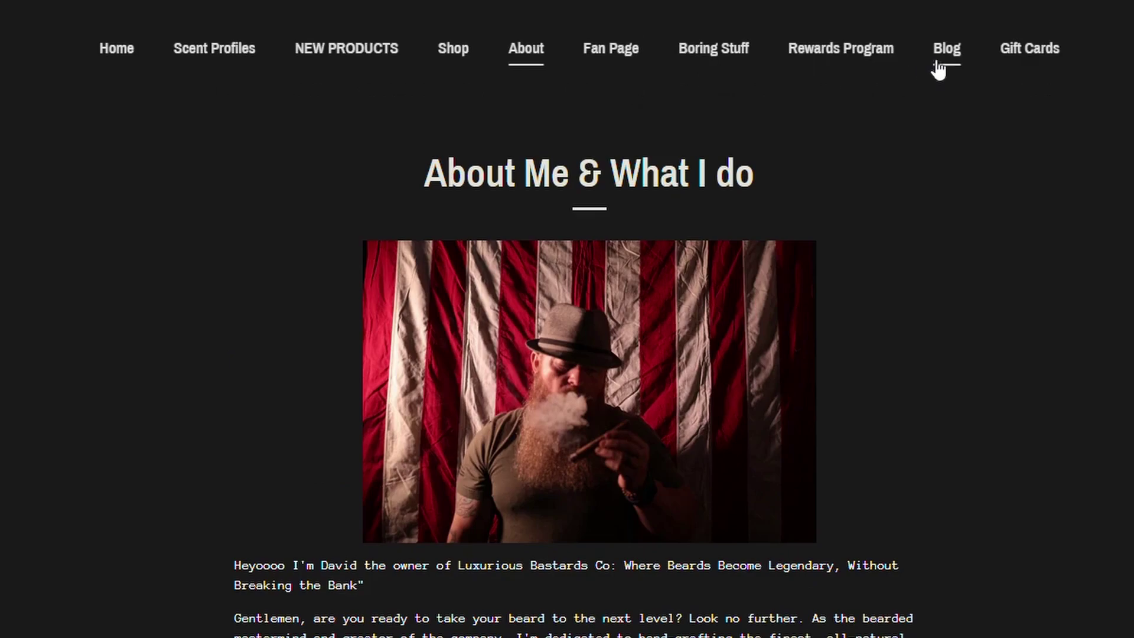
Open the store's Beard Blogs page and find the first-beard growing guide card.
click(946, 50)
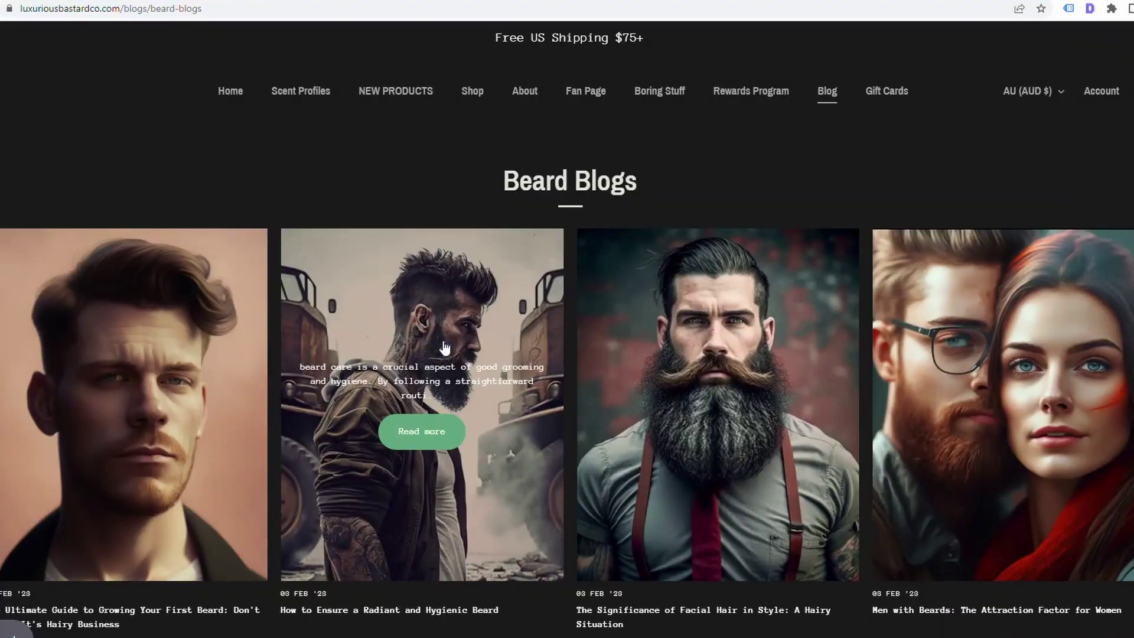
scroll(539, 438, down, 1)
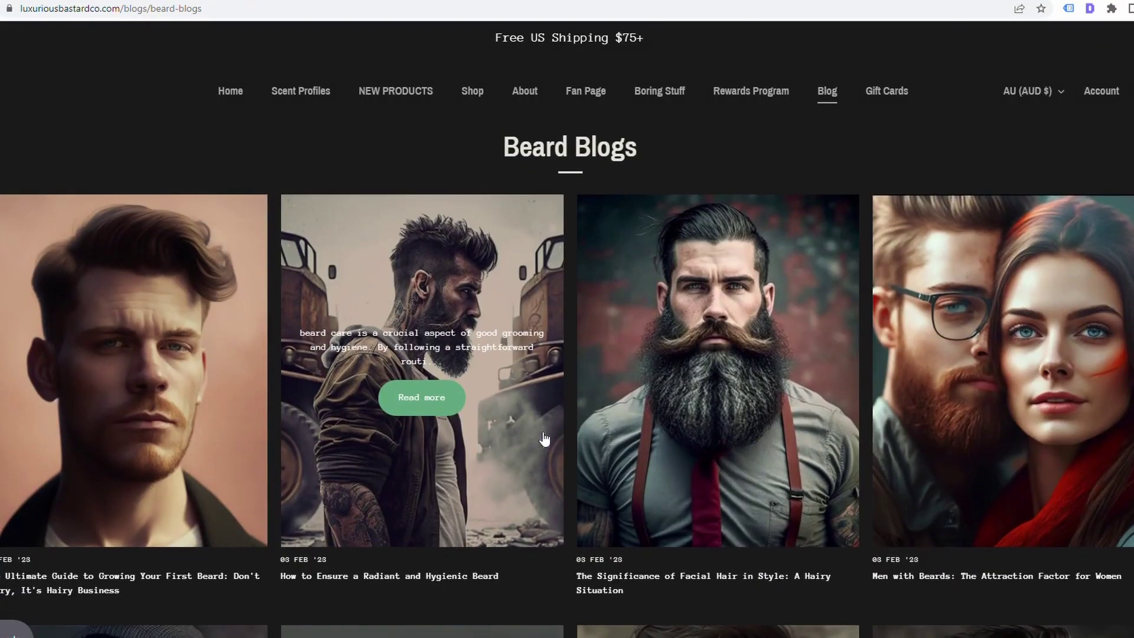
scroll(544, 439, up, 1)
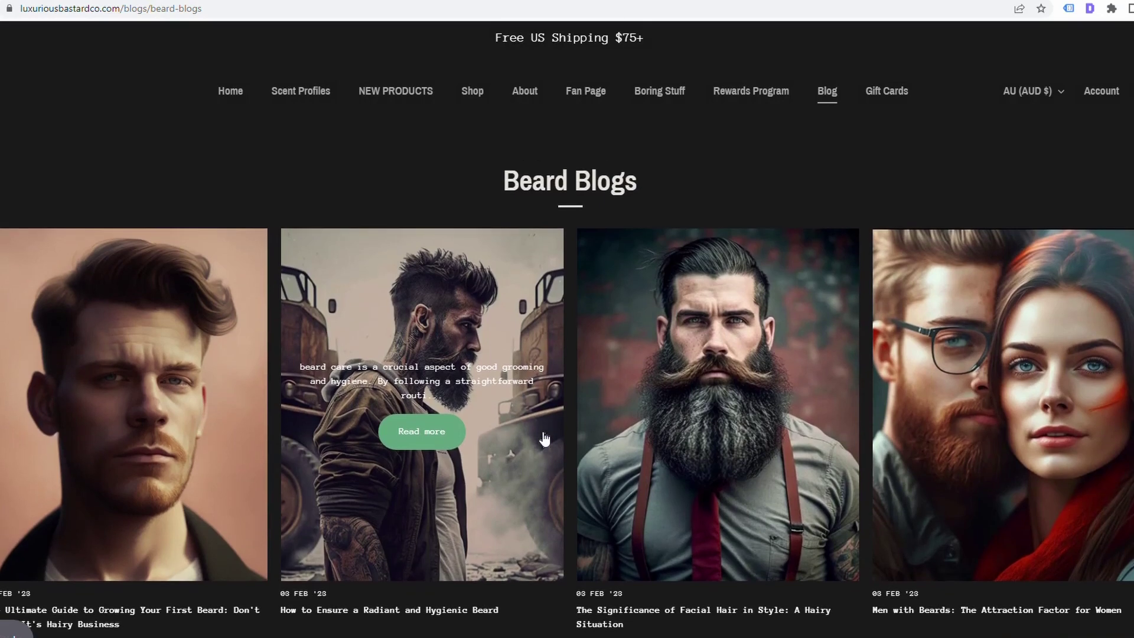
mouse_move(215, 506)
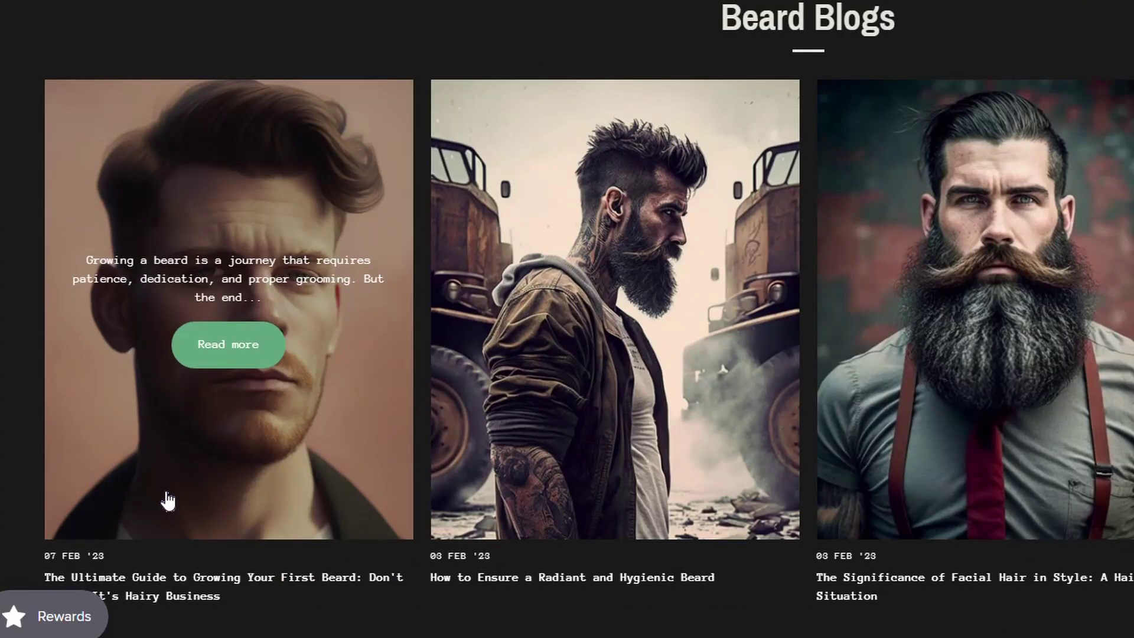
Open 'The Ultimate Guide to Growing Your First Beard' and select the full article text.
click(169, 501)
scroll(257, 446, down, 10)
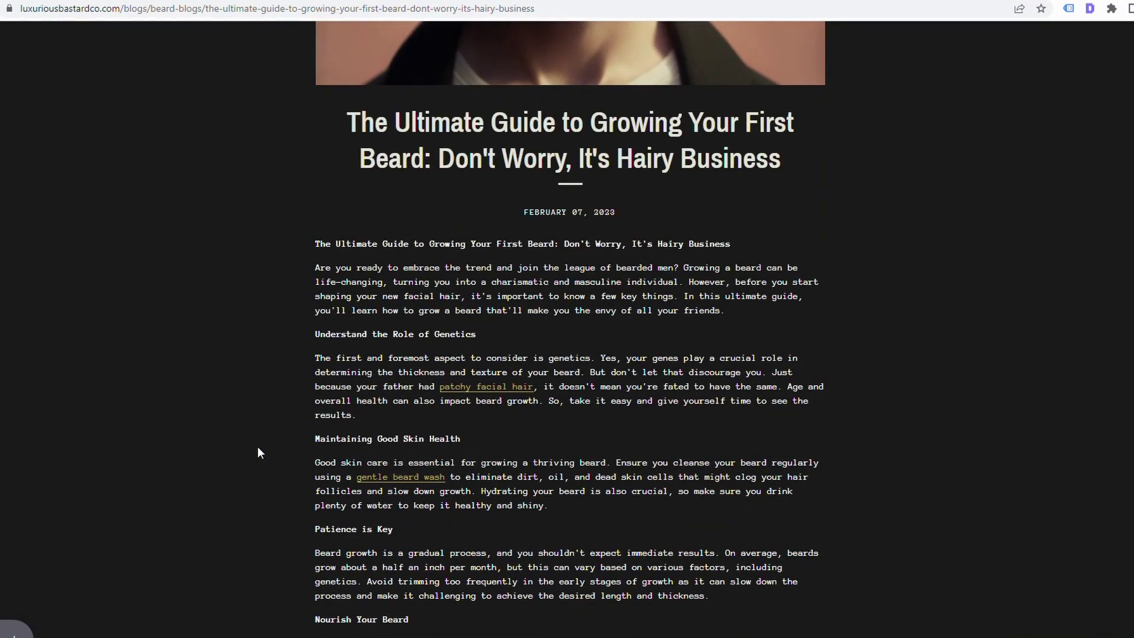
scroll(258, 447, down, 4)
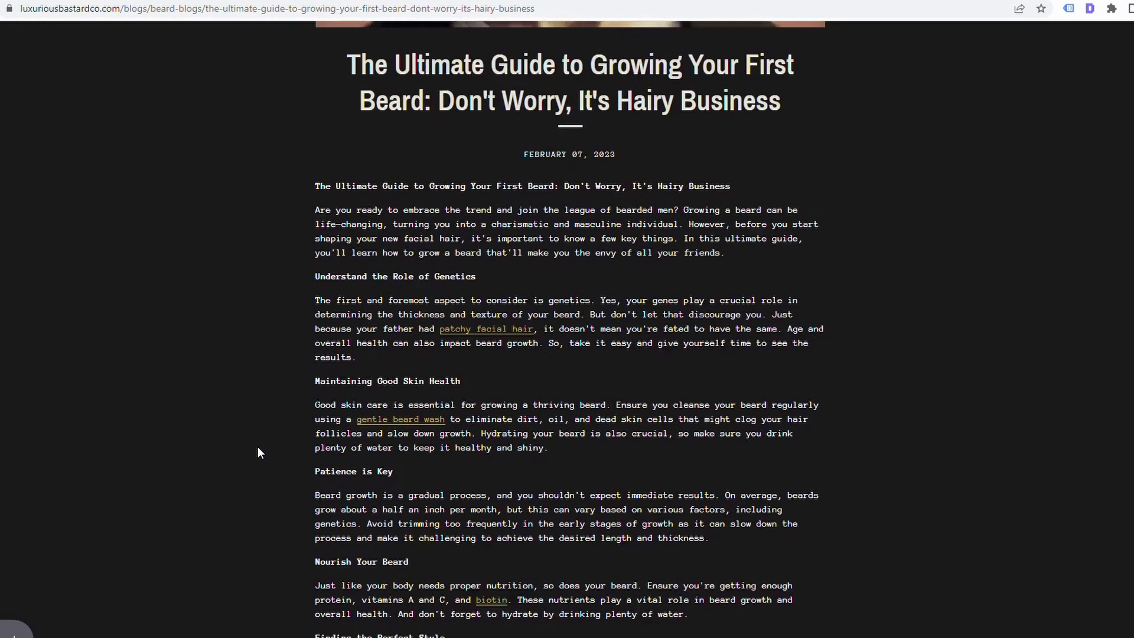
scroll(258, 452, up, 4)
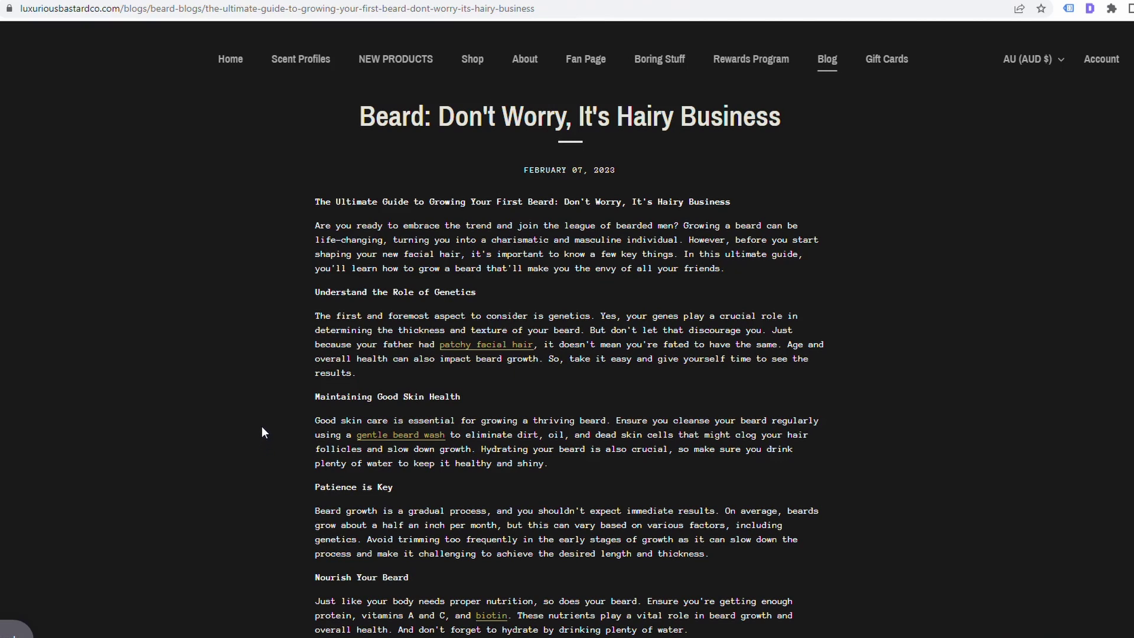
drag(315, 201, 697, 635)
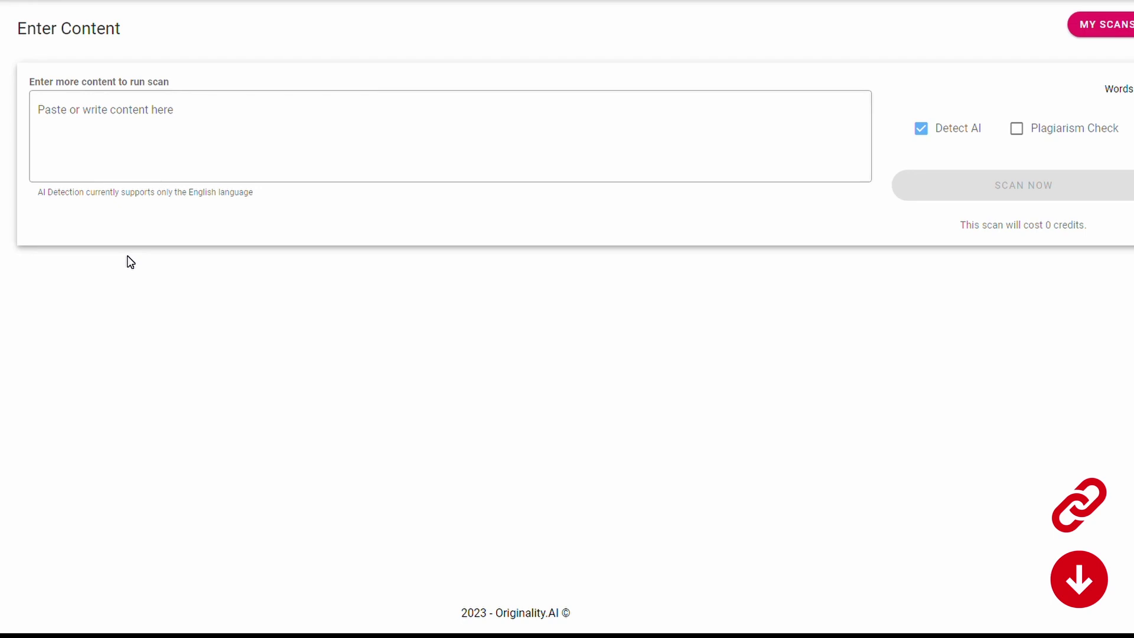
Paste the beard article as plain text into Originality.AI and run the AI-detection scan.
click(103, 115)
right_click(102, 112)
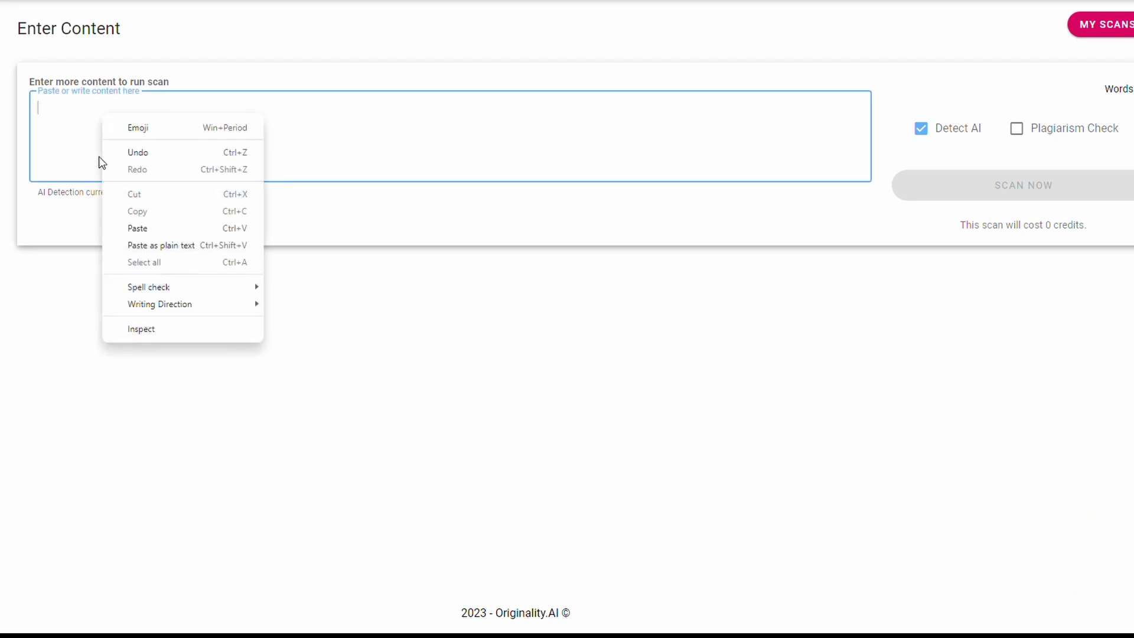
click(161, 245)
click(90, 559)
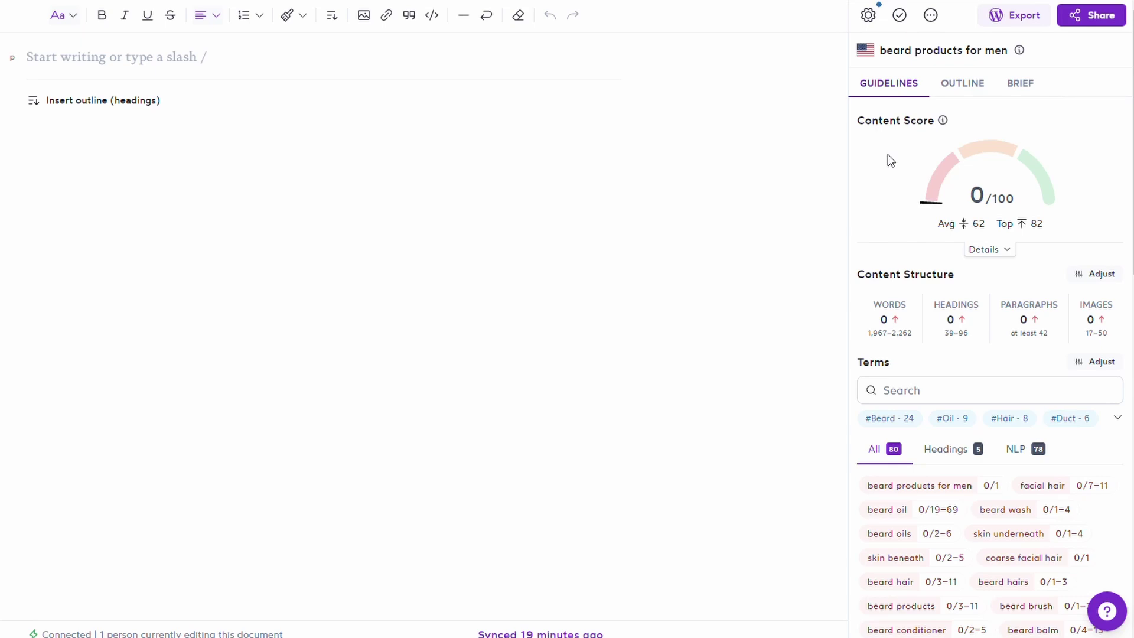
Paste the beard-growing article into Surfer's editor and review its 16/100 score and terms.
mouse_move(980, 147)
key(ctrl+v)
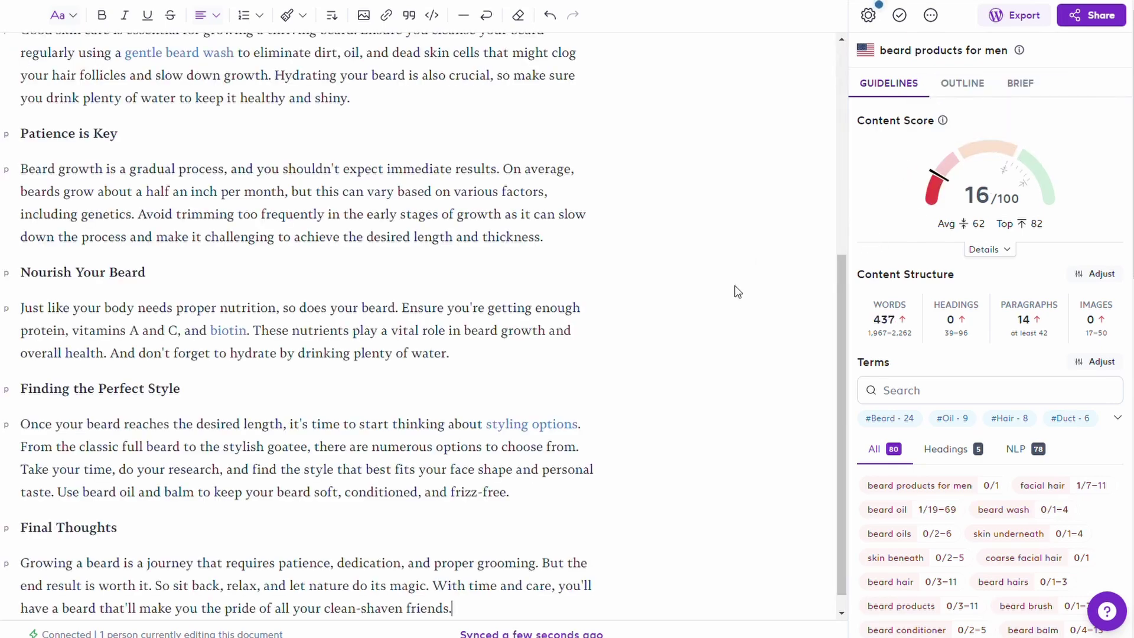
scroll(732, 346, up, 6)
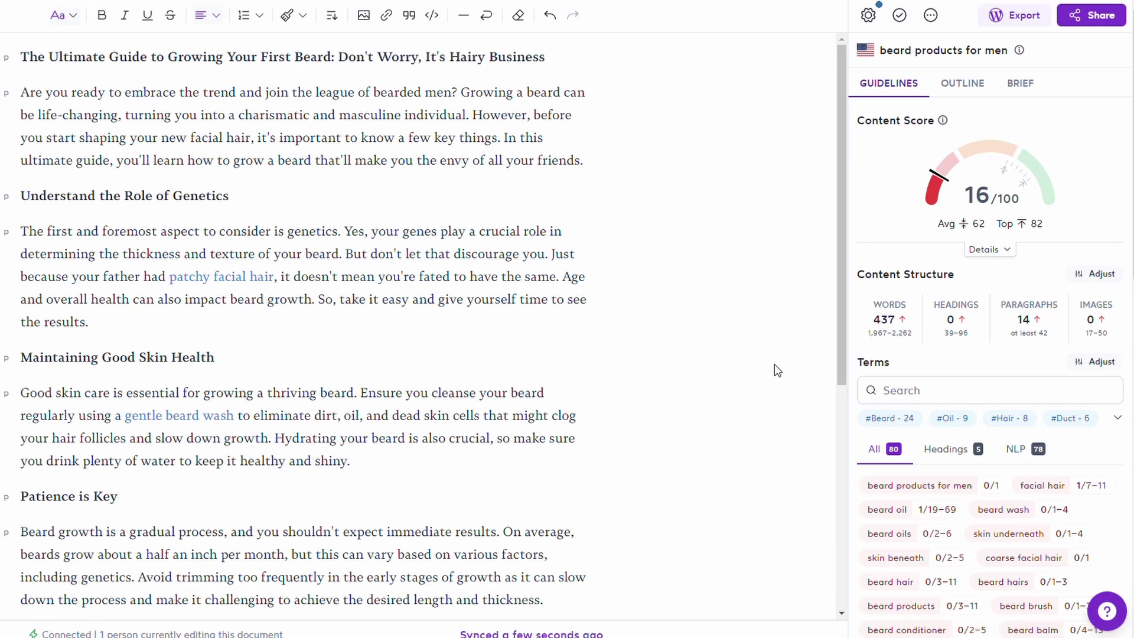
scroll(773, 461, down, 3)
scroll(973, 501, down, 5)
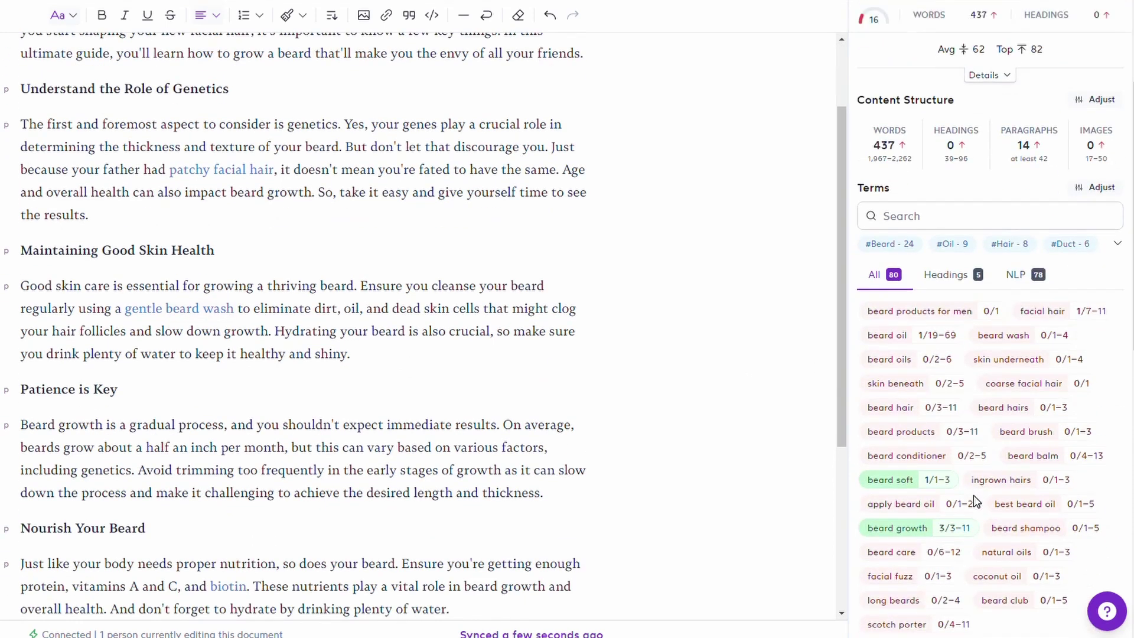
scroll(938, 387, down, 3)
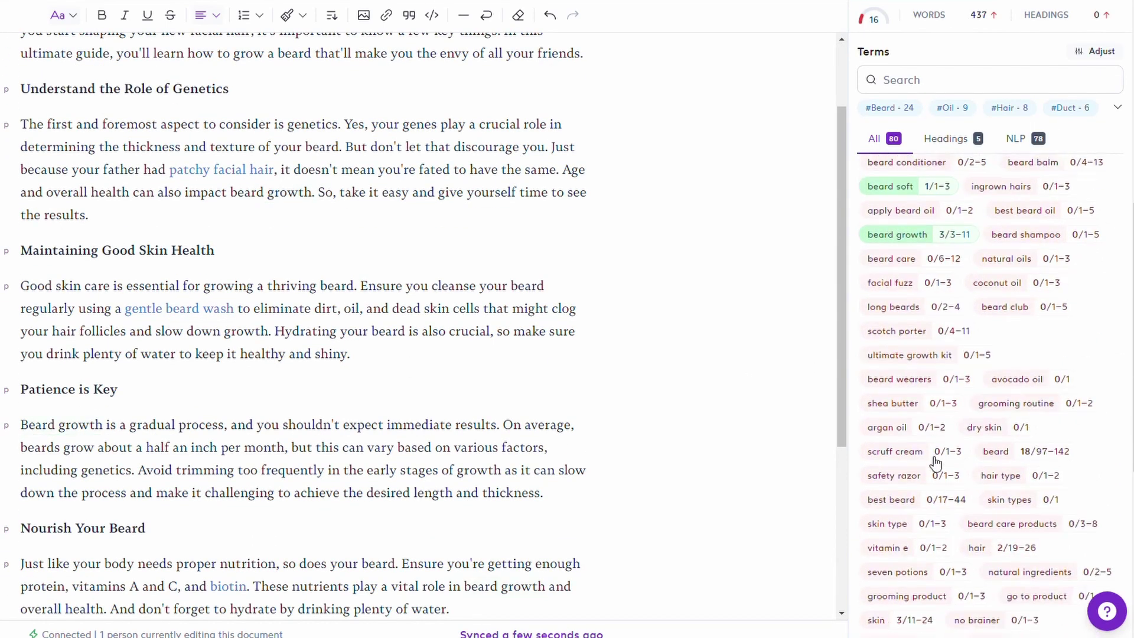
scroll(952, 536, up, 10)
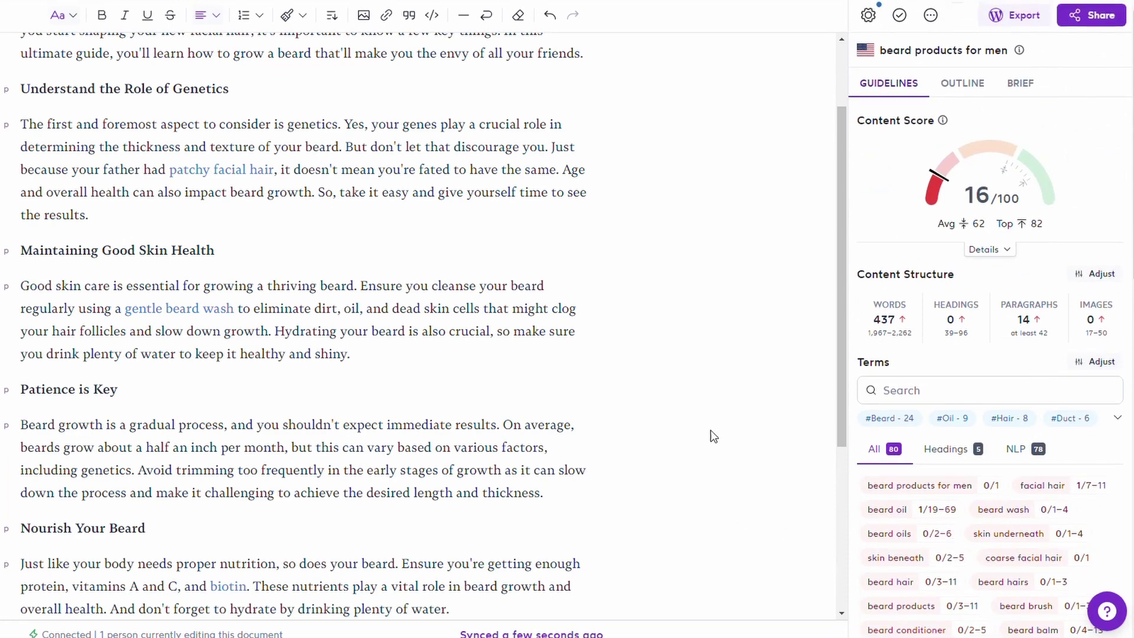
scroll(705, 439, up, 3)
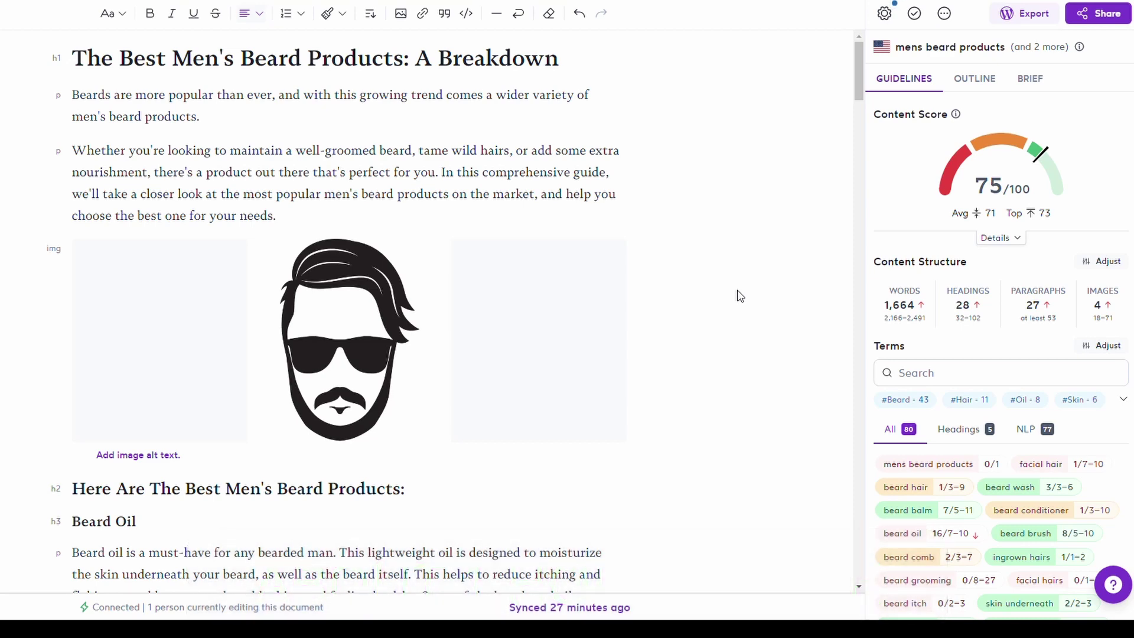
Review the 75/100 draft's Beard Oil, Beard Balm and Beard Wax sections, highlighting 'beard balm'.
scroll(699, 459, down, 3)
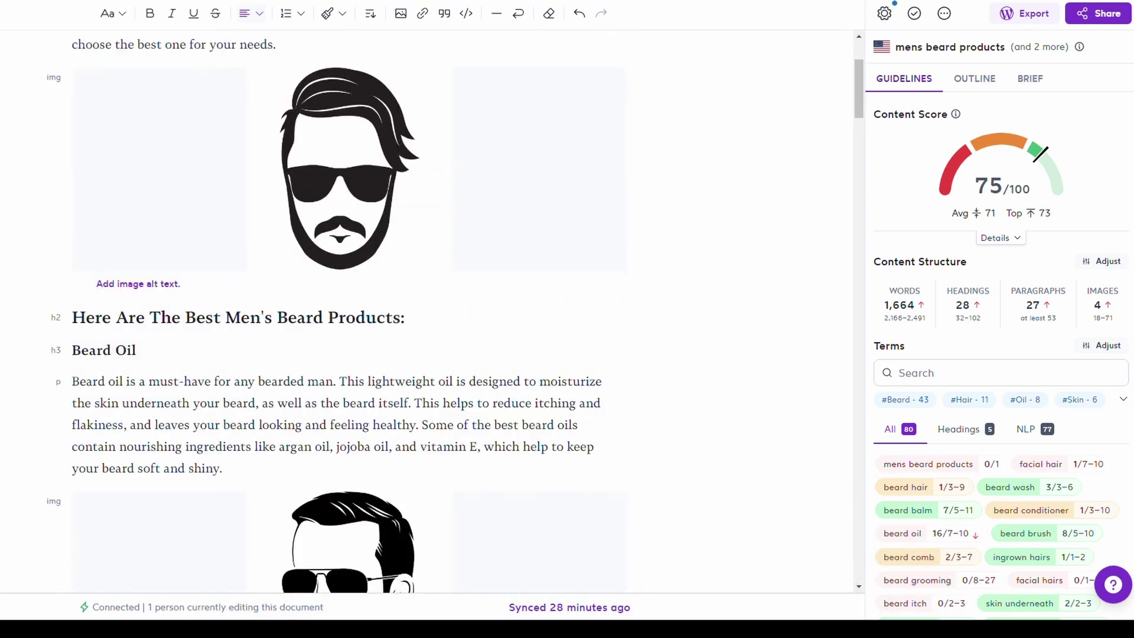
scroll(638, 454, down, 1)
scroll(639, 453, down, 1)
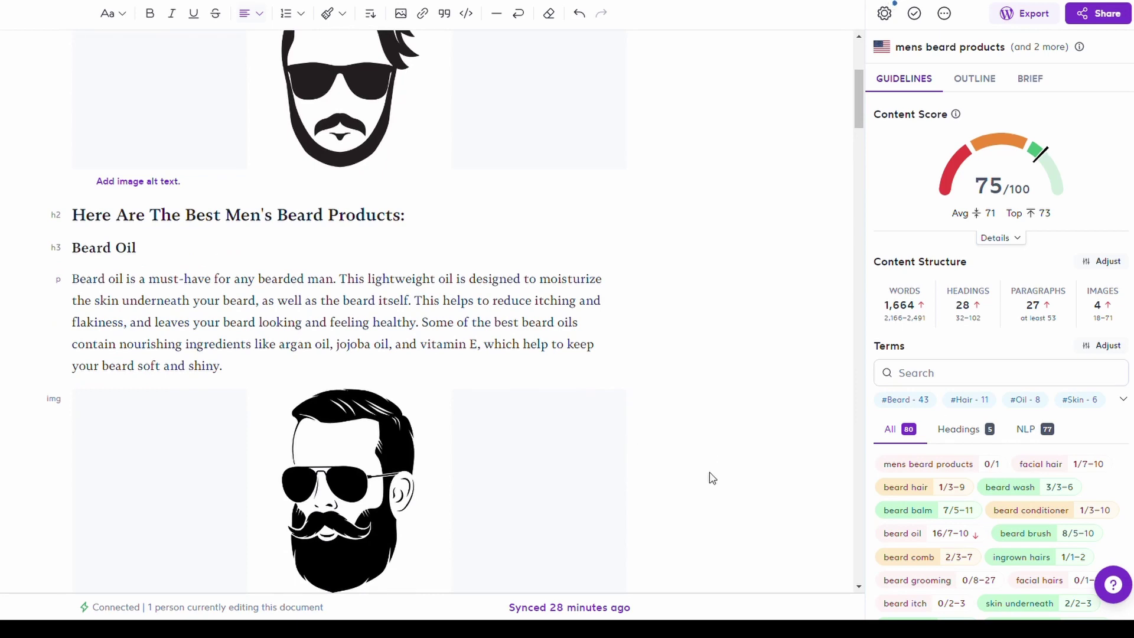
scroll(699, 470, down, 6)
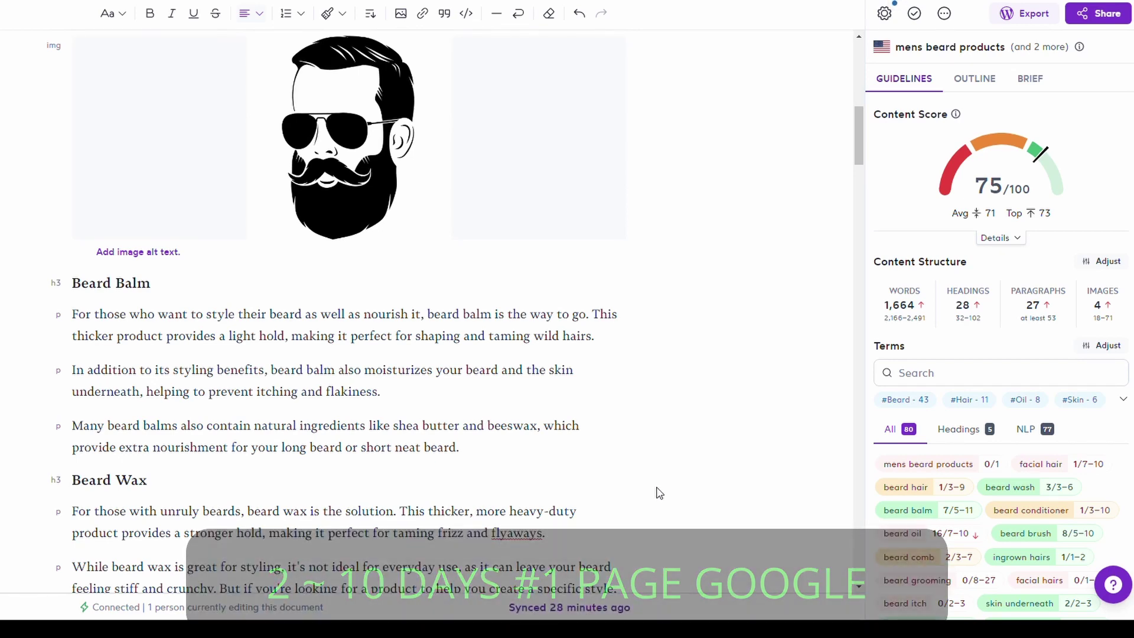
scroll(660, 494, down, 2)
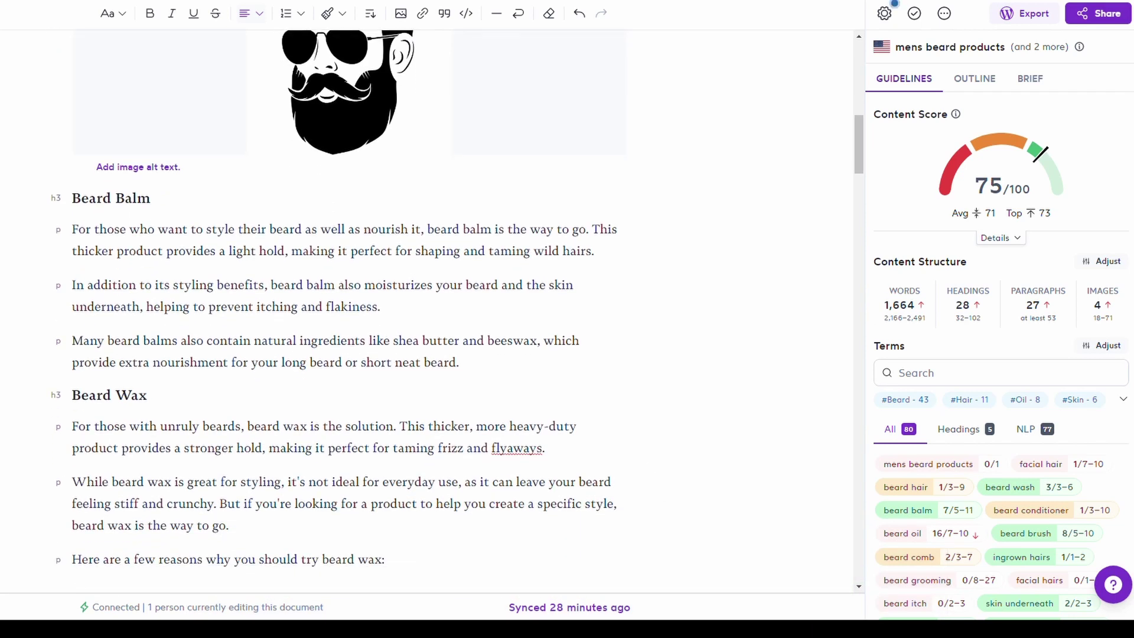
drag(271, 286, 335, 286)
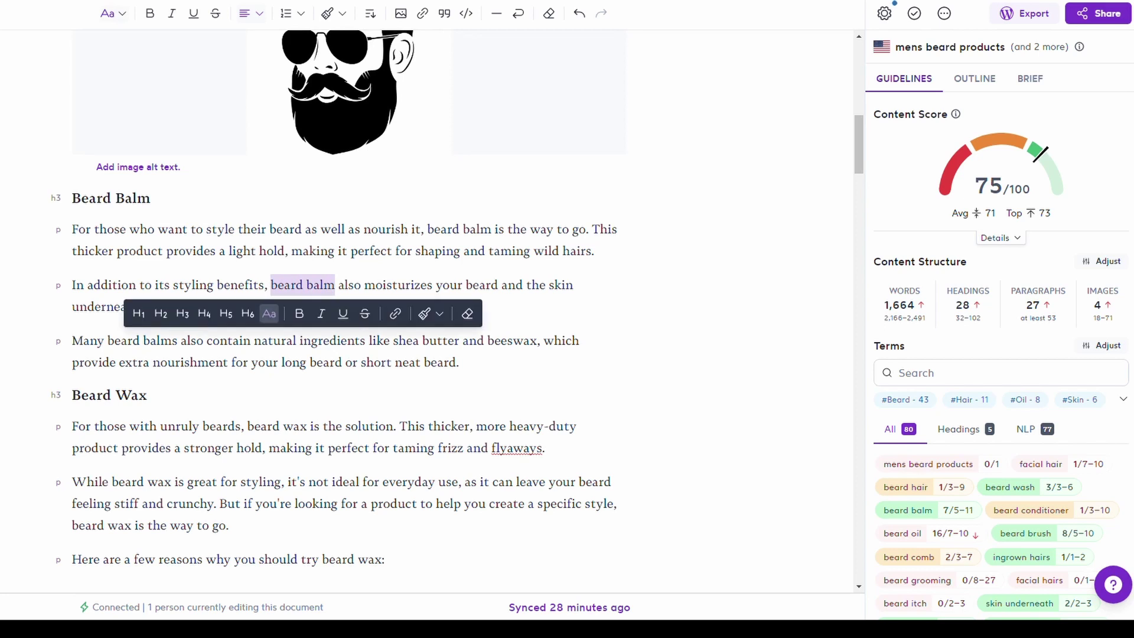